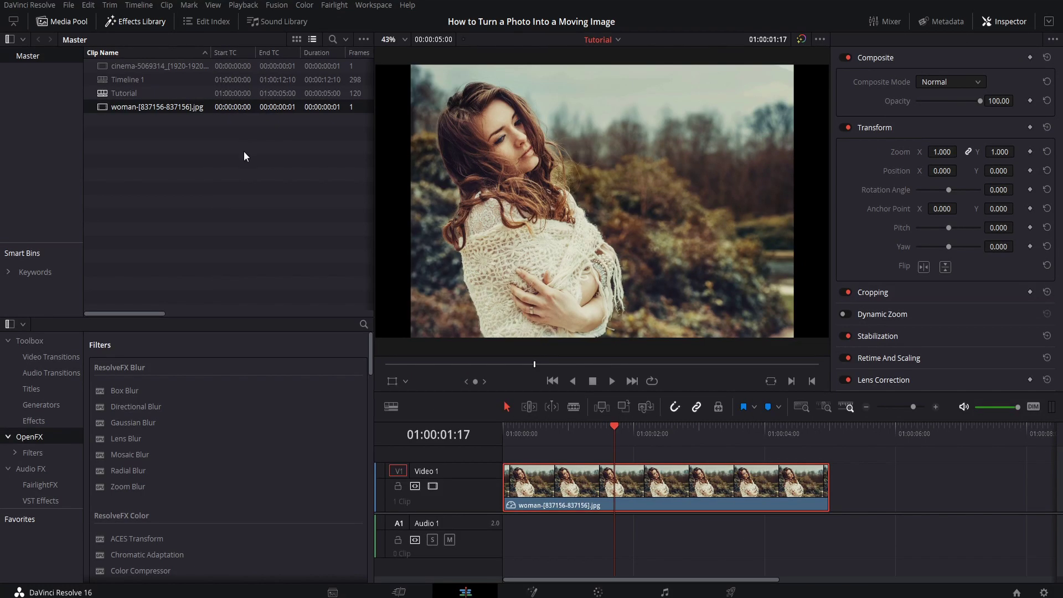
# Reveal the Media Pool's Resolution column (woman photo at 5760x3840) and zoom the viewer to 37%
pyautogui.moveTo(155, 314); pyautogui.dragTo(219, 308)
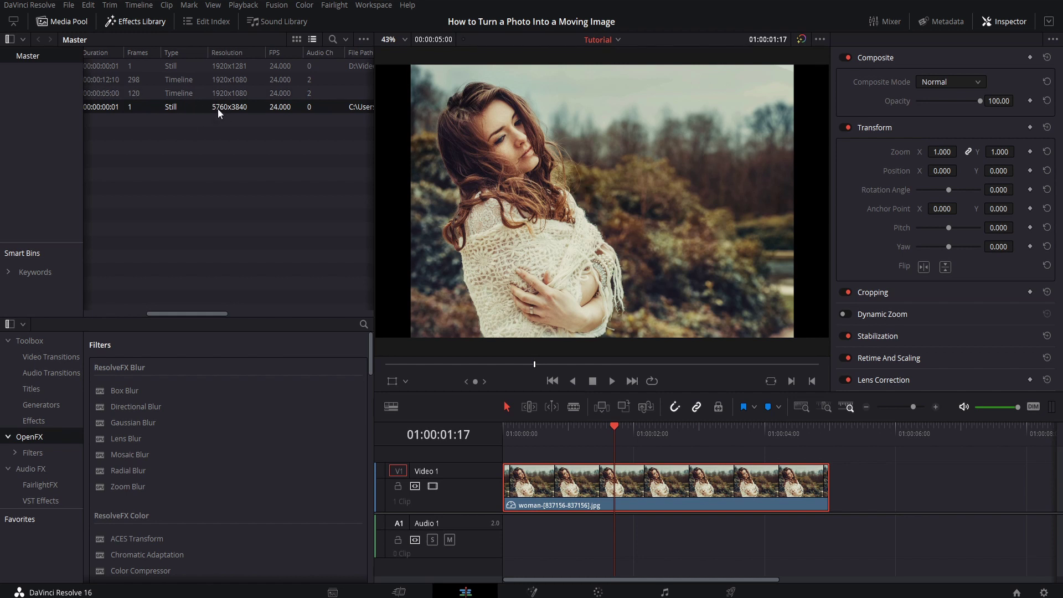
pyautogui.scroll(-1, 601, 199)
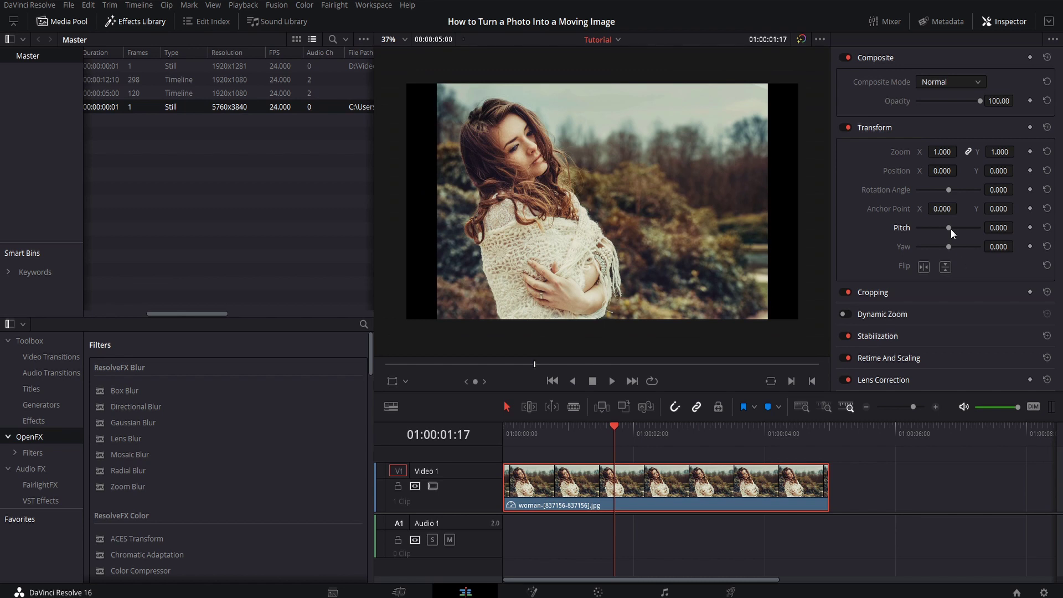
pyautogui.moveTo(949, 228); pyautogui.dragTo(950, 227)
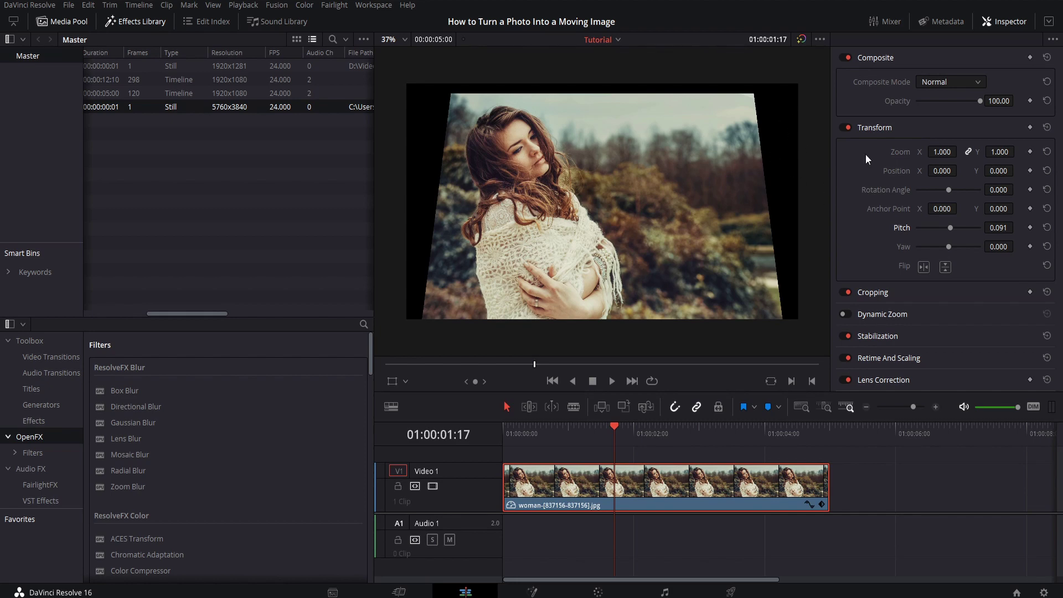
pyautogui.moveTo(926, 162); pyautogui.dragTo(932, 162)
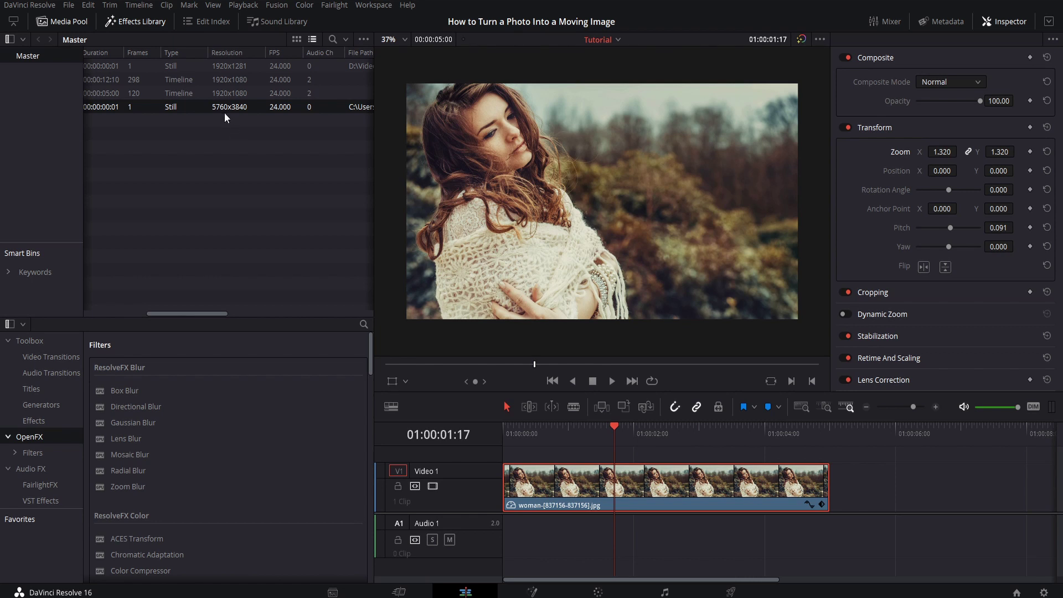
pyautogui.click(941, 152)
pyautogui.write('1')
pyautogui.press('Return')
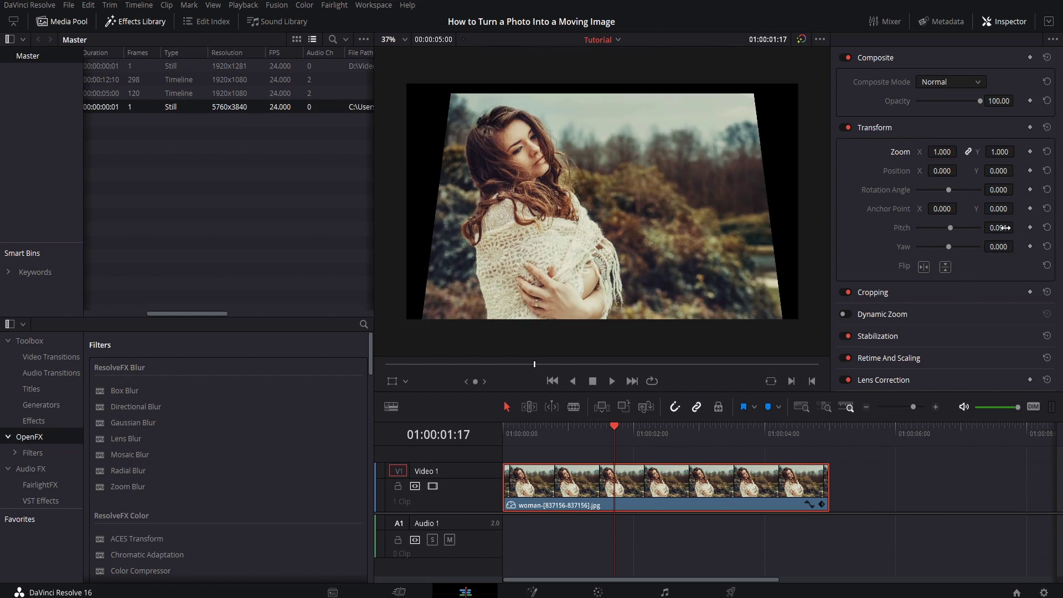
pyautogui.doubleClick(902, 228)
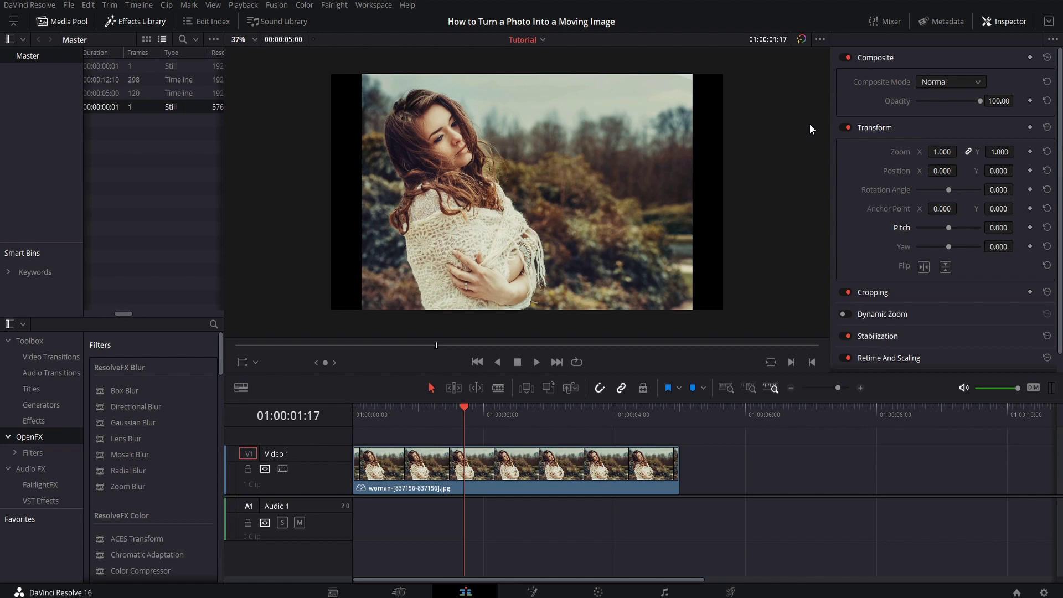
# Zoom the woman photo to 1.340 at position X 31, Y -106, saving the project
pyautogui.moveTo(927, 151); pyautogui.dragTo(1013, 170)
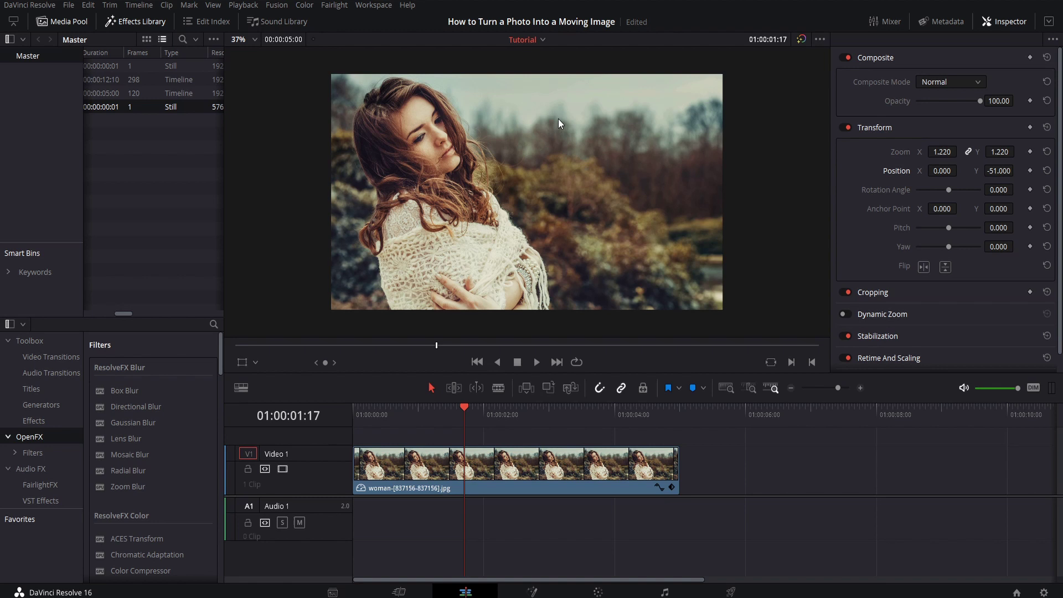
pyautogui.hotkey('ctrl', 's')
pyautogui.moveTo(944, 151); pyautogui.dragTo(960, 151)
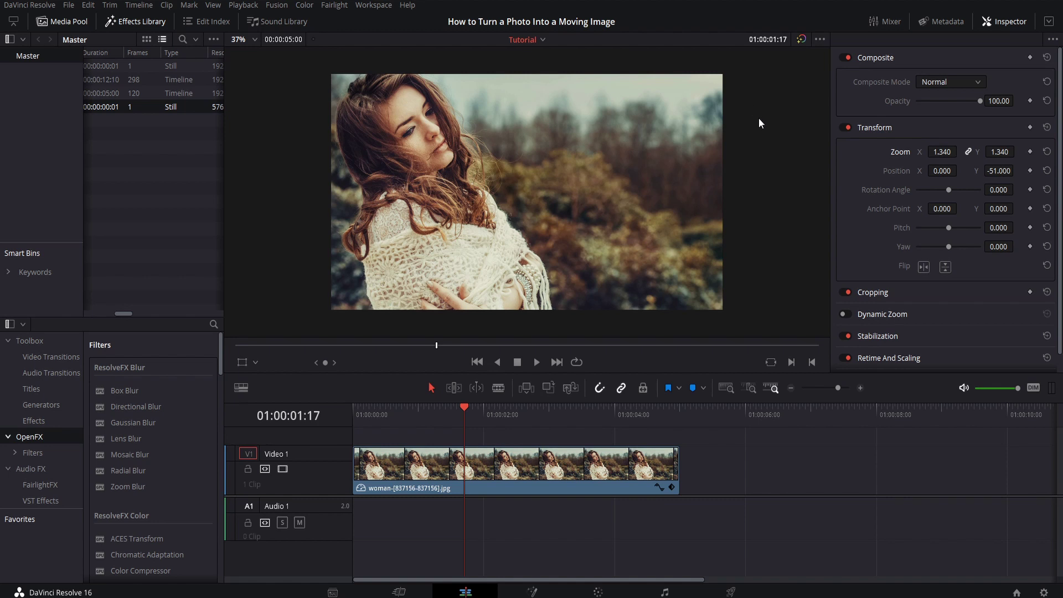
pyautogui.moveTo(1001, 171); pyautogui.dragTo(960, 169)
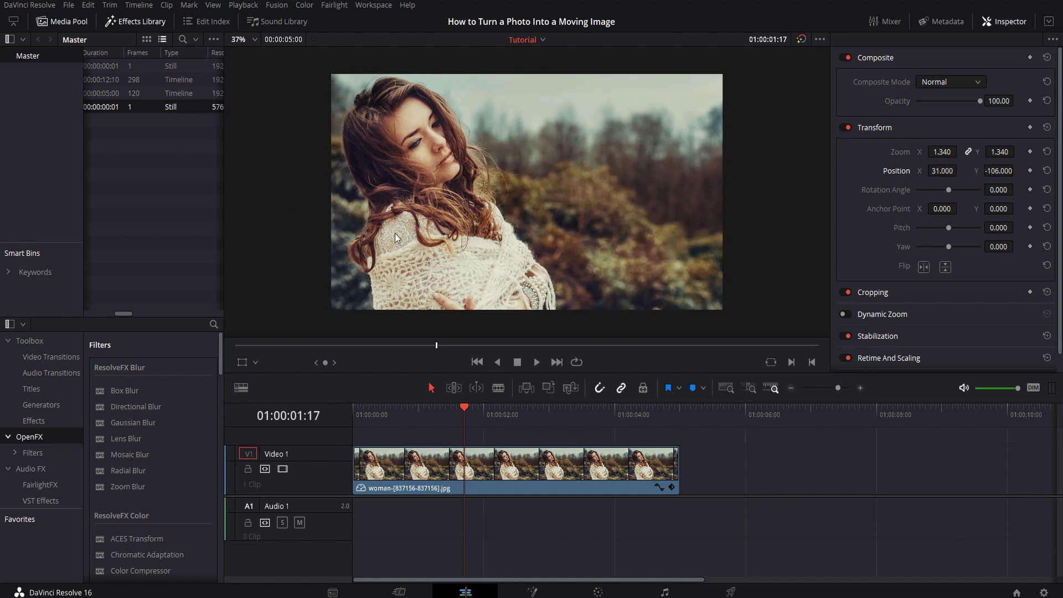
pyautogui.press('Home')
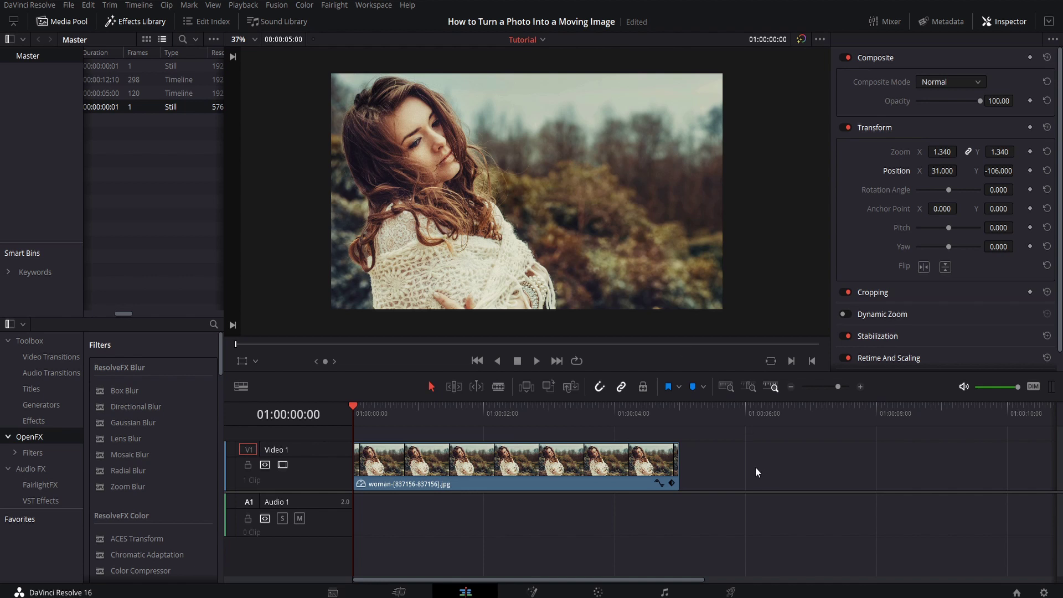
# Copy the woman clip and paste a duplicate just after the original
pyautogui.hotkey('ctrl', 'a')
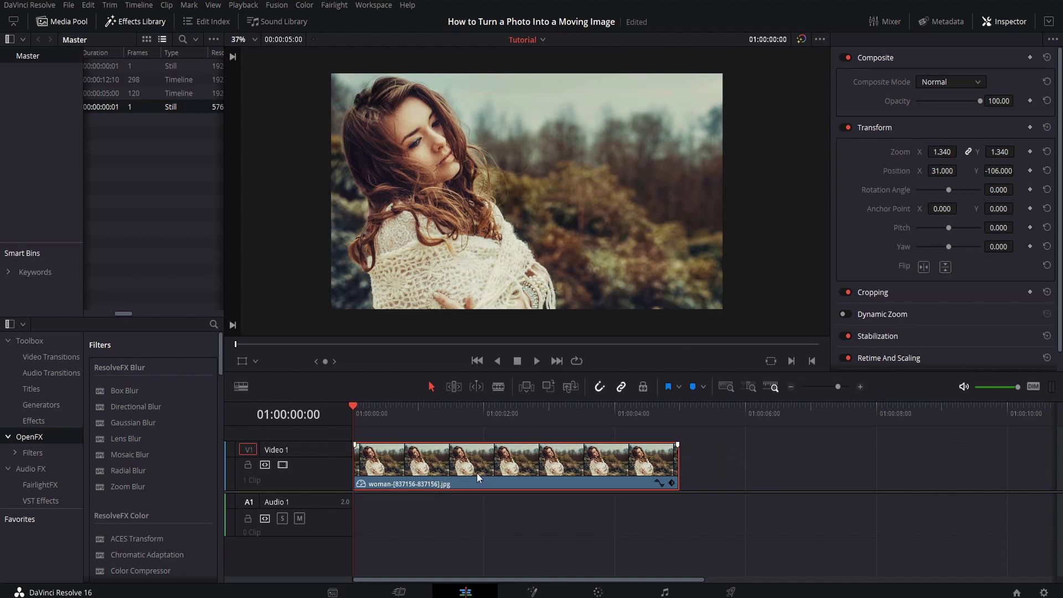
pyautogui.click(693, 450)
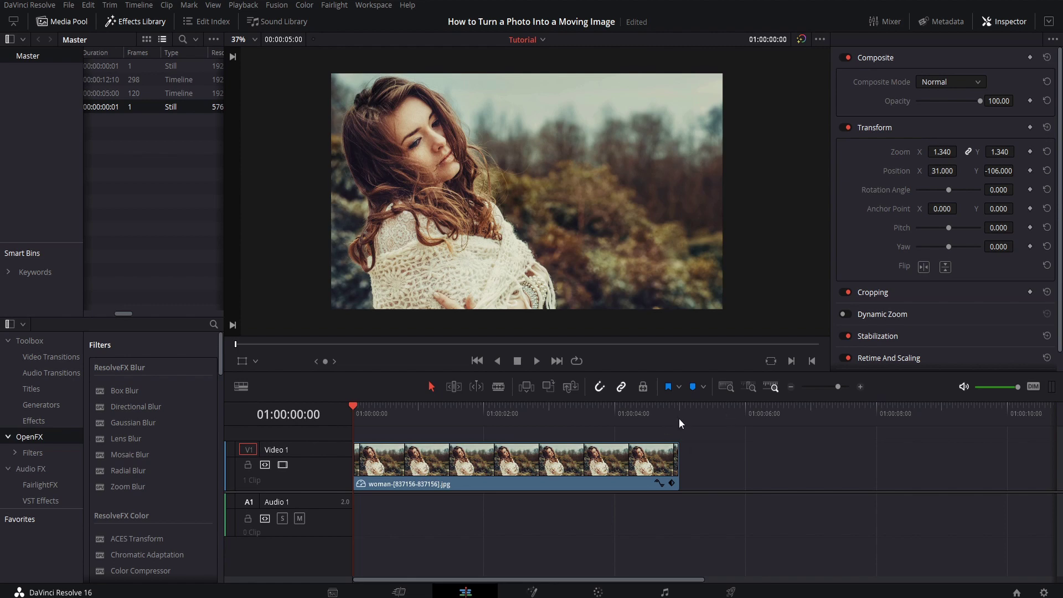
pyautogui.click(715, 414)
pyautogui.moveTo(715, 410)
pyautogui.mouseDown()
pyautogui.moveTo(755, 411)
pyautogui.moveTo(699, 410)
pyautogui.mouseUp()
pyautogui.hotkey('ctrl', 'v')
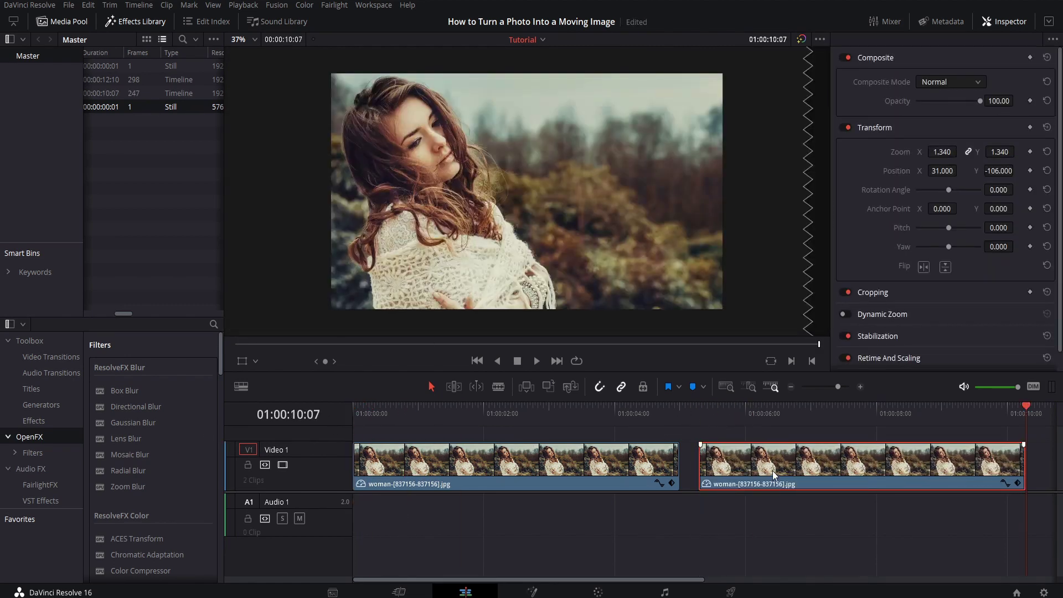
# Move the duplicate onto a new Video 2 track at the timeline start, above the original
pyautogui.moveTo(773, 471); pyautogui.dragTo(387, 439)
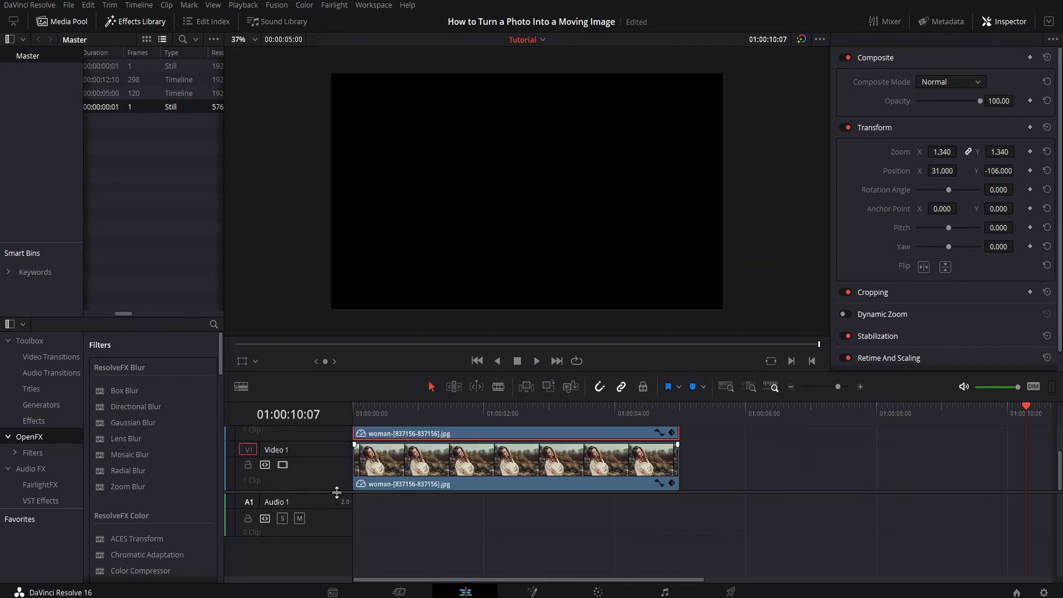
pyautogui.moveTo(337, 491); pyautogui.dragTo(343, 540)
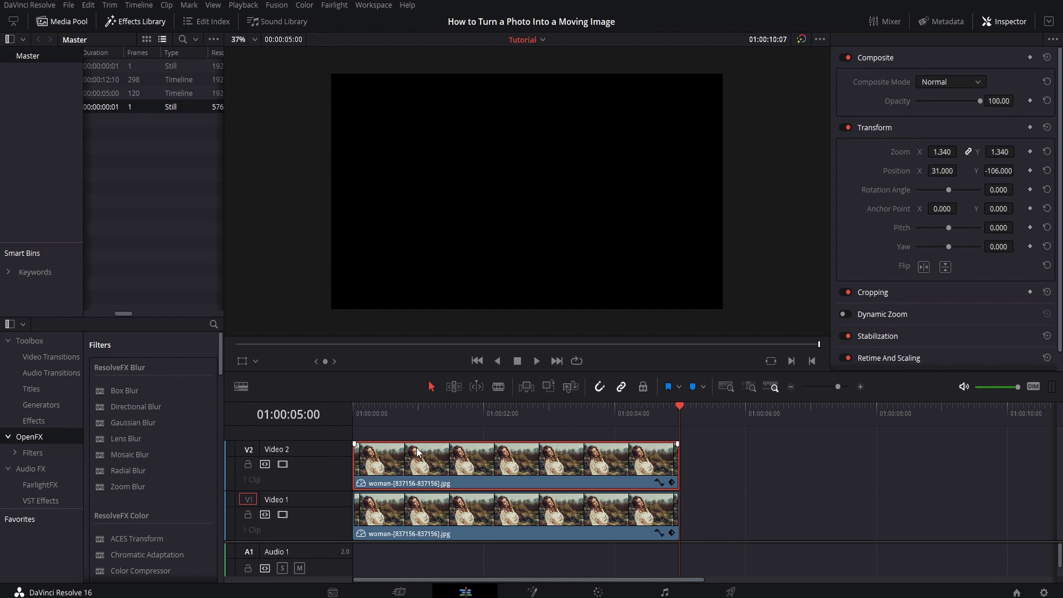
pyautogui.click(555, 411)
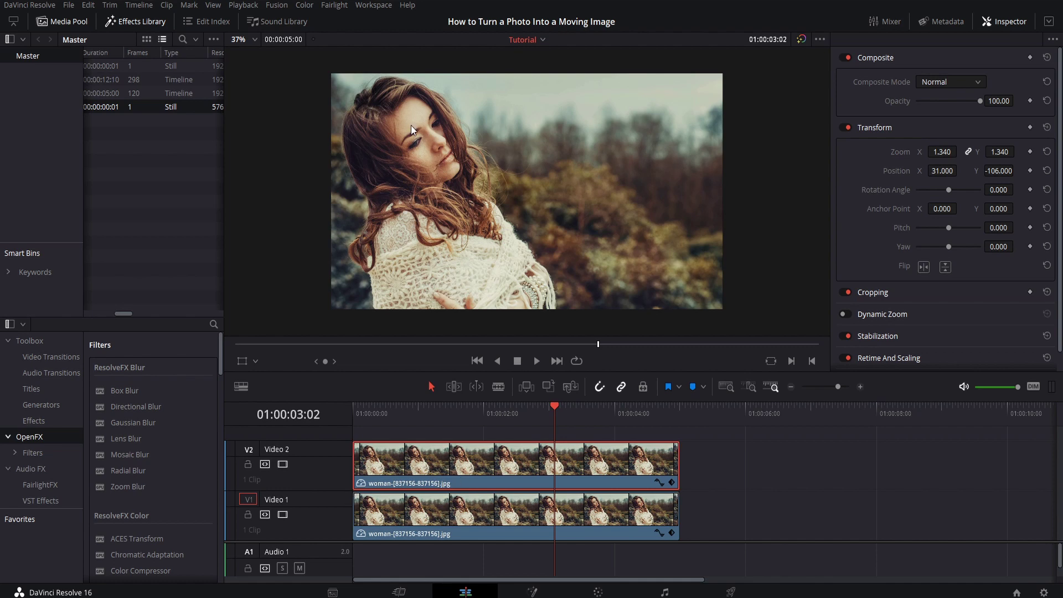
pyautogui.moveTo(451, 464); pyautogui.dragTo(444, 446)
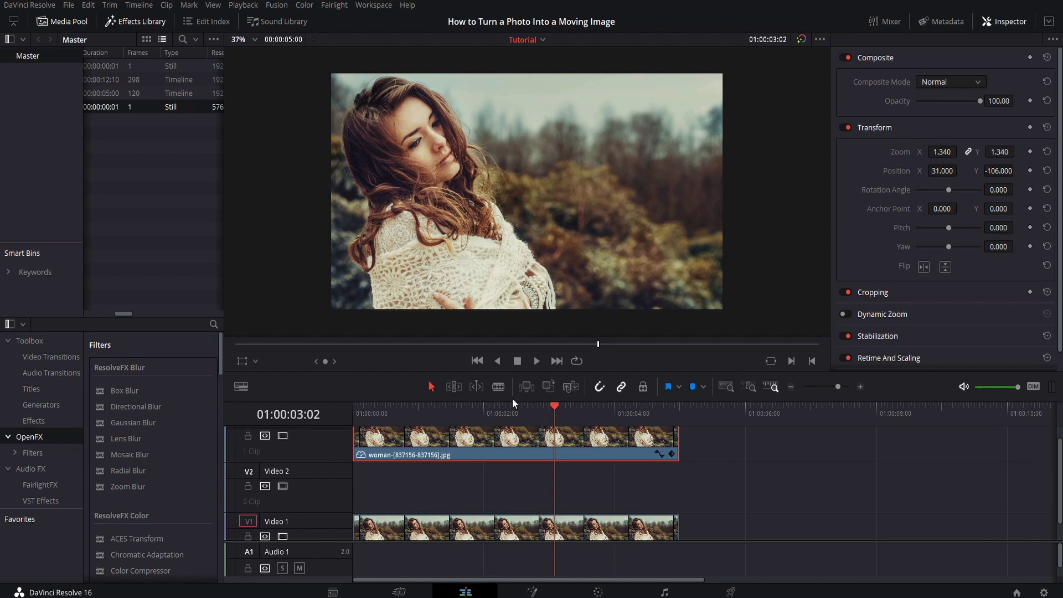
pyautogui.hotkey('ctrl', 'z')
pyautogui.scroll(-1, 384, 448)
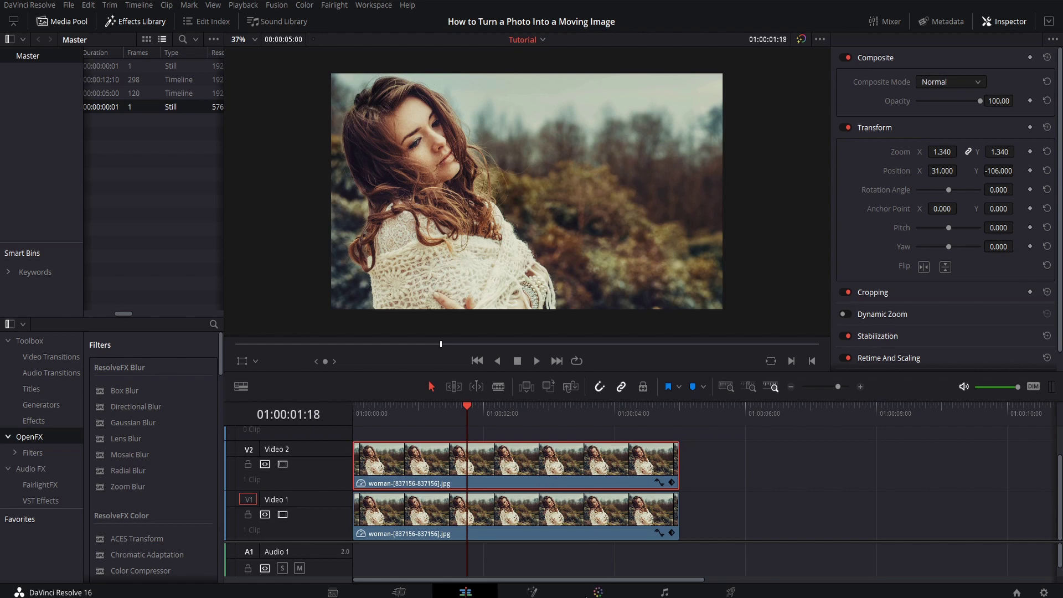
# Switch to the Color page and add a Curve window
pyautogui.click(595, 592)
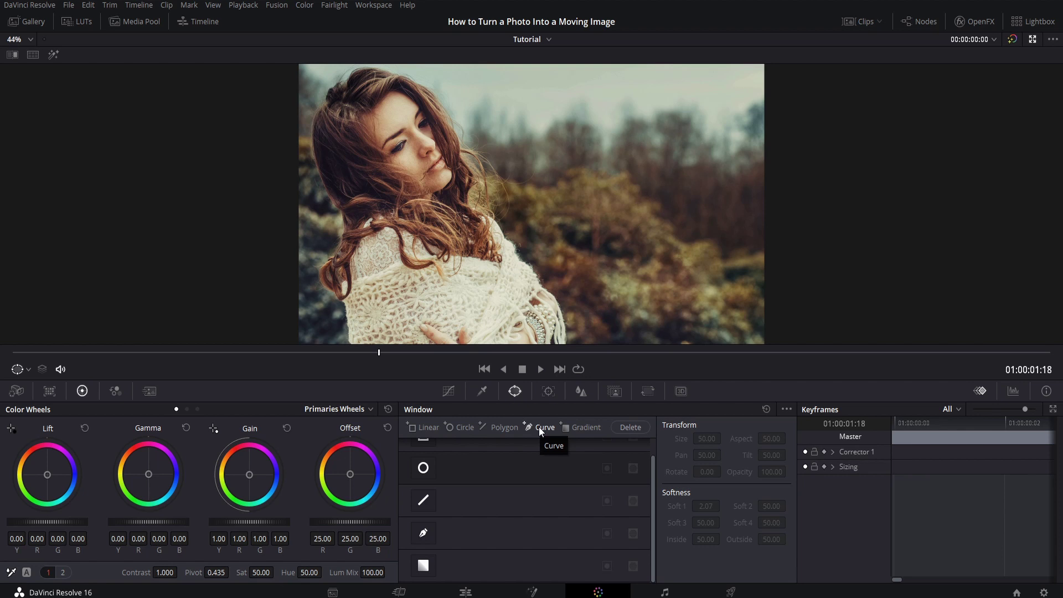
pyautogui.click(539, 428)
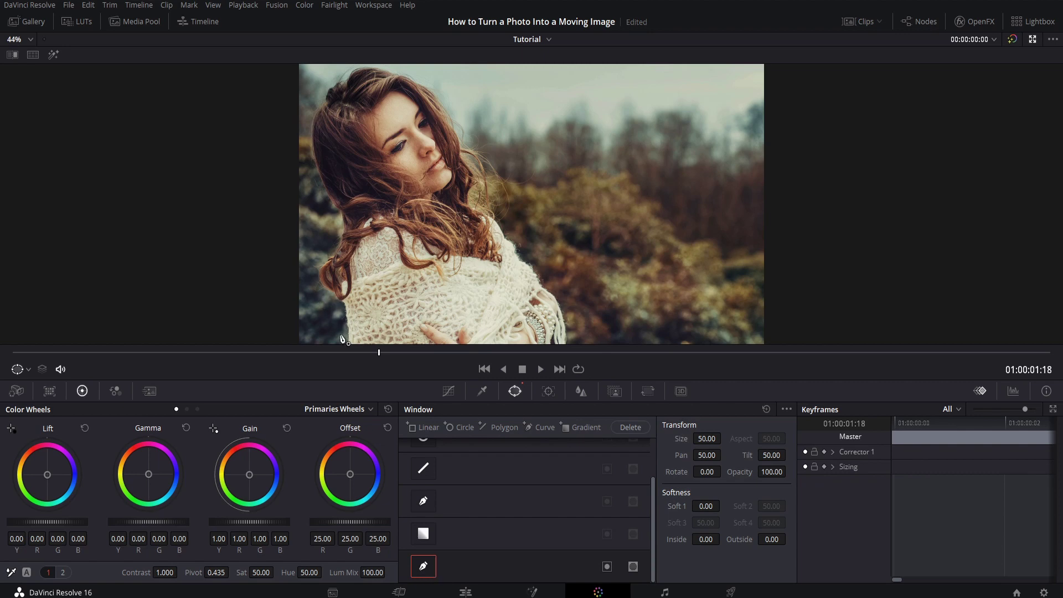
pyautogui.scroll(-1, 351, 342)
pyautogui.scroll(-1, 353, 335)
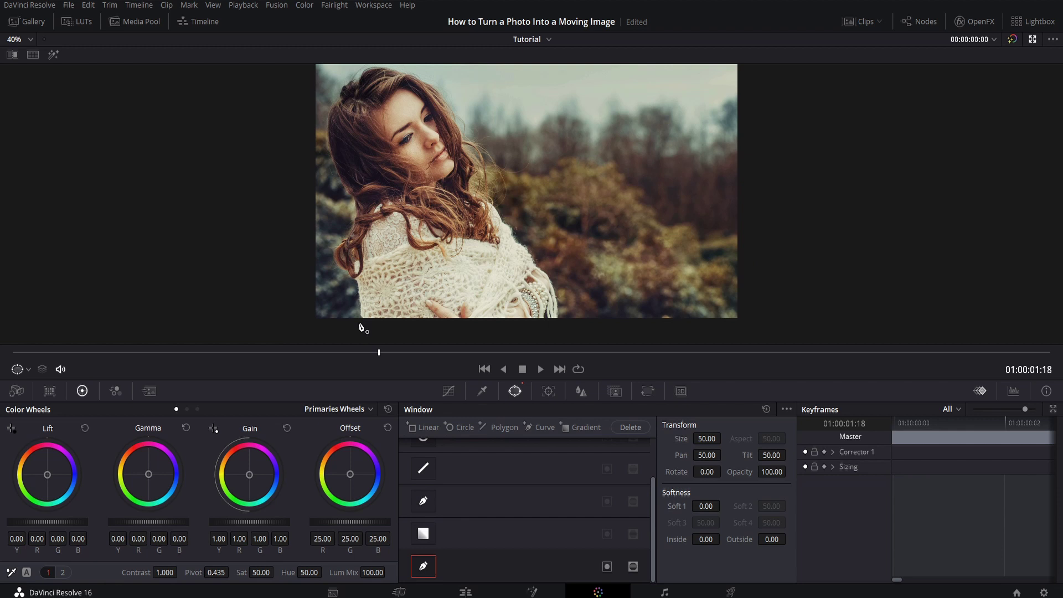
# Trace the curve from the woman's lower left, up her shoulder and hair to the top of her head
pyautogui.moveTo(359, 323); pyautogui.dragTo(356, 289)
pyautogui.click(354, 281)
pyautogui.click(335, 266)
pyautogui.click(328, 247)
pyautogui.click(335, 238)
pyautogui.click(347, 229)
pyautogui.click(352, 203)
pyautogui.click(336, 187)
pyautogui.click(328, 160)
pyautogui.click(322, 135)
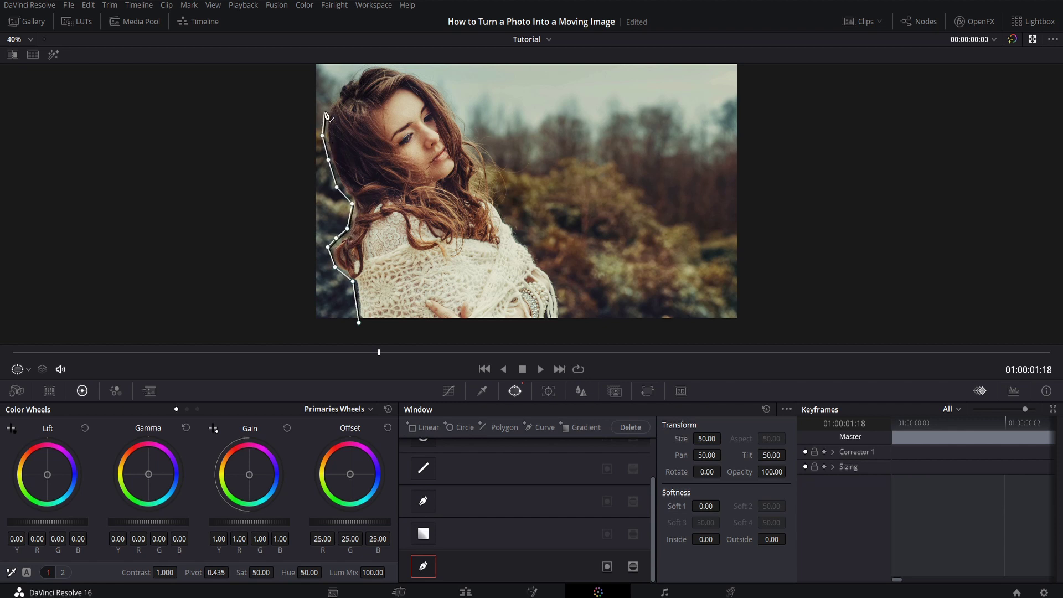
pyautogui.click(324, 112)
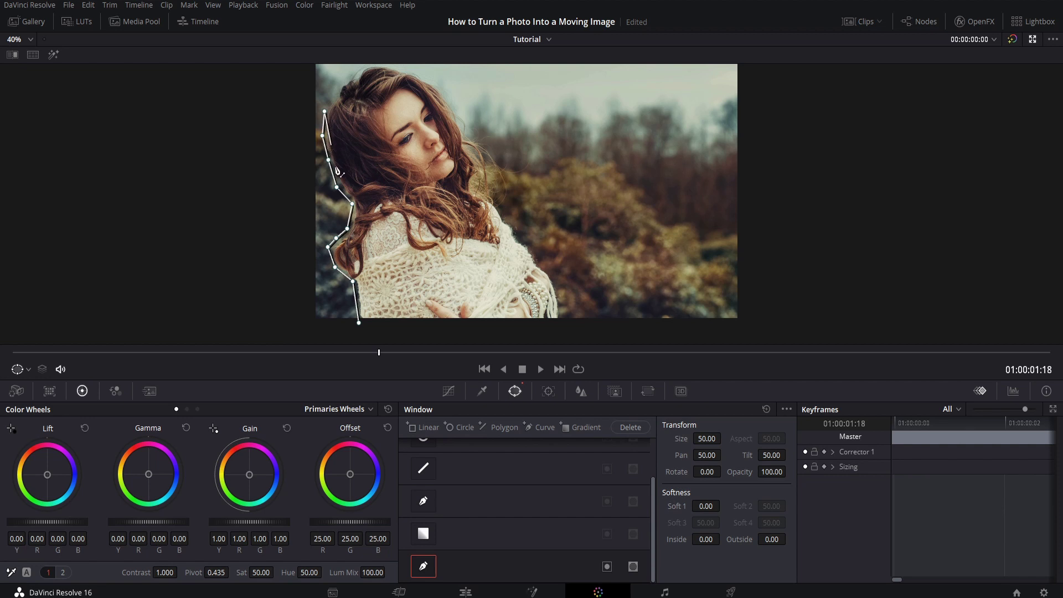
pyautogui.click(336, 92)
pyautogui.click(348, 74)
pyautogui.click(375, 65)
pyautogui.click(405, 66)
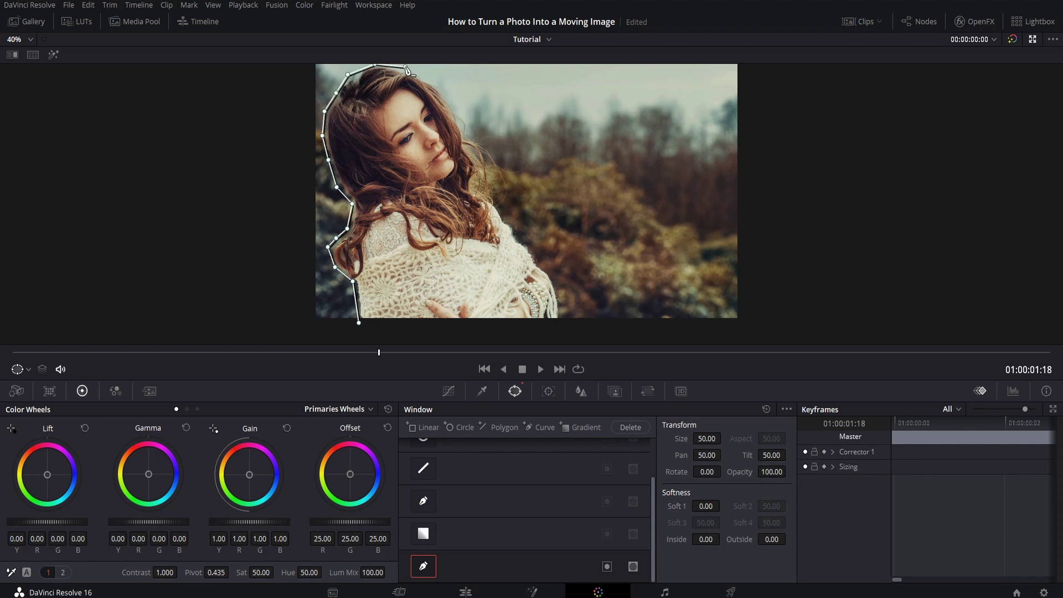
# Continue the curve down her right hair, shoulder and shawl, closing it at the first point
pyautogui.click(444, 90)
pyautogui.click(458, 113)
pyautogui.click(469, 123)
pyautogui.click(474, 137)
pyautogui.click(500, 155)
pyautogui.click(508, 175)
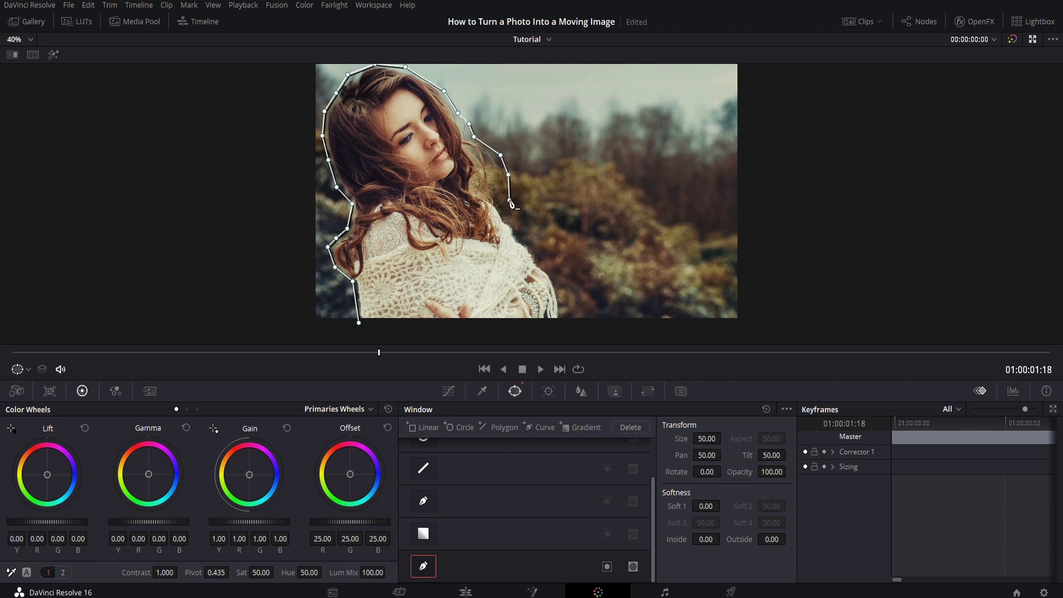
pyautogui.click(510, 201)
pyautogui.click(502, 211)
pyautogui.click(516, 225)
pyautogui.click(519, 235)
pyautogui.click(536, 249)
pyautogui.click(542, 264)
pyautogui.click(552, 272)
pyautogui.click(564, 298)
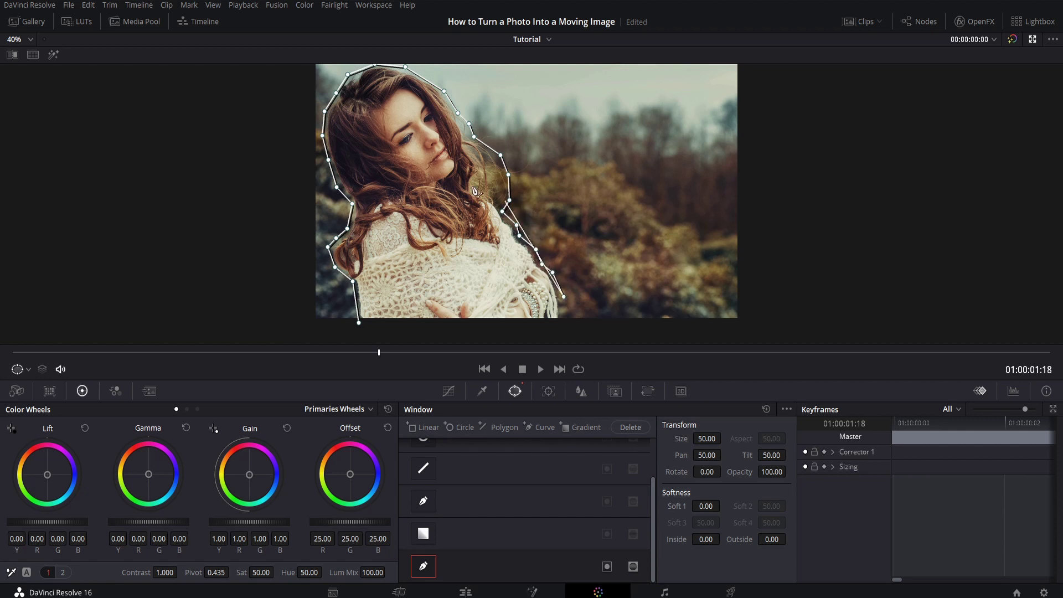
pyautogui.click(561, 323)
pyautogui.click(359, 323)
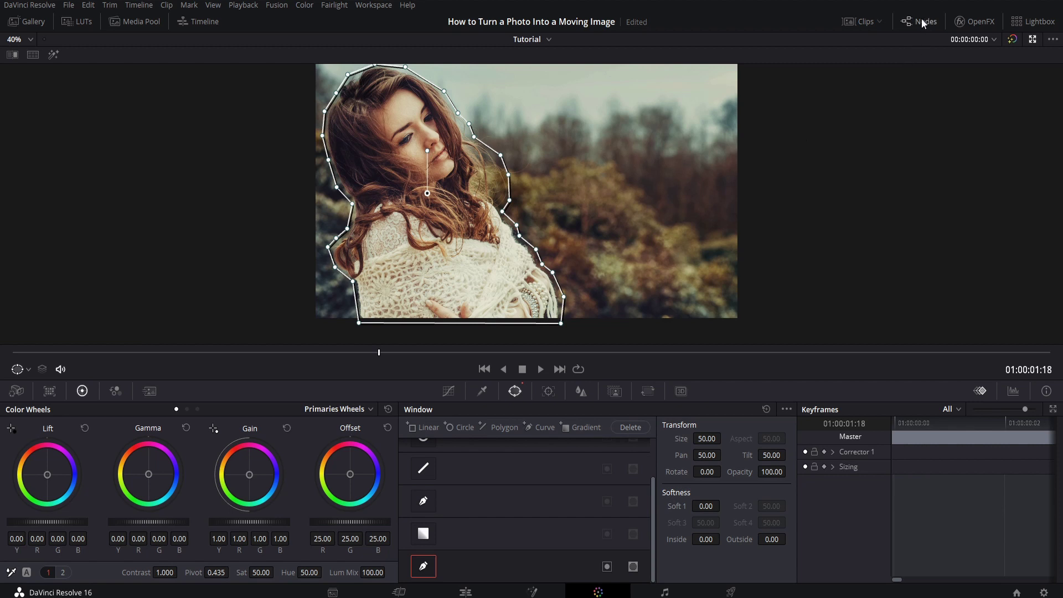
# Adjust the mask's inside and outside softness and save the project
pyautogui.moveTo(723, 538); pyautogui.dragTo(722, 539)
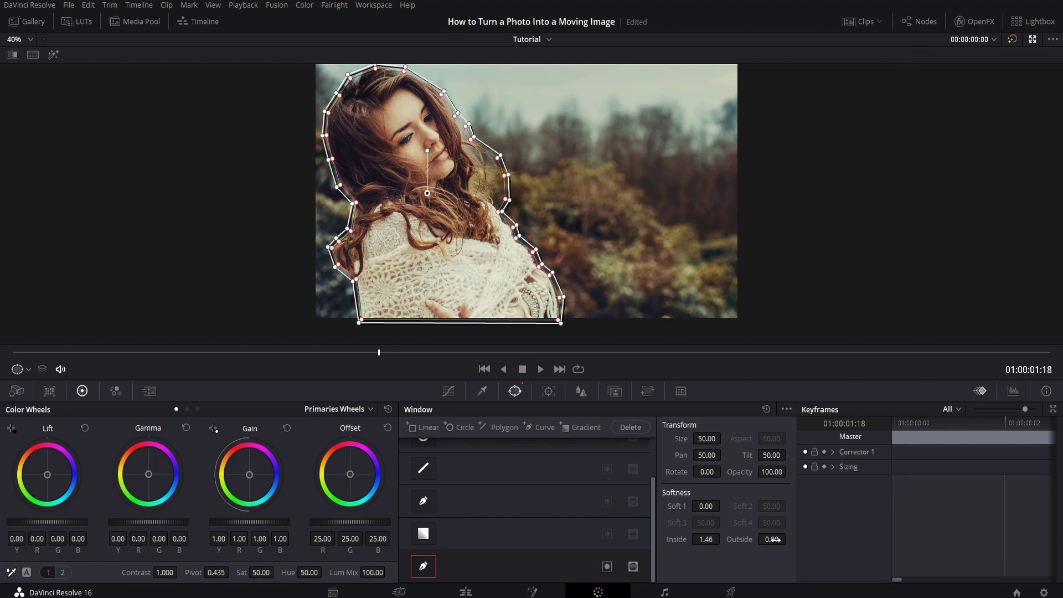
pyautogui.moveTo(788, 538); pyautogui.dragTo(788, 539)
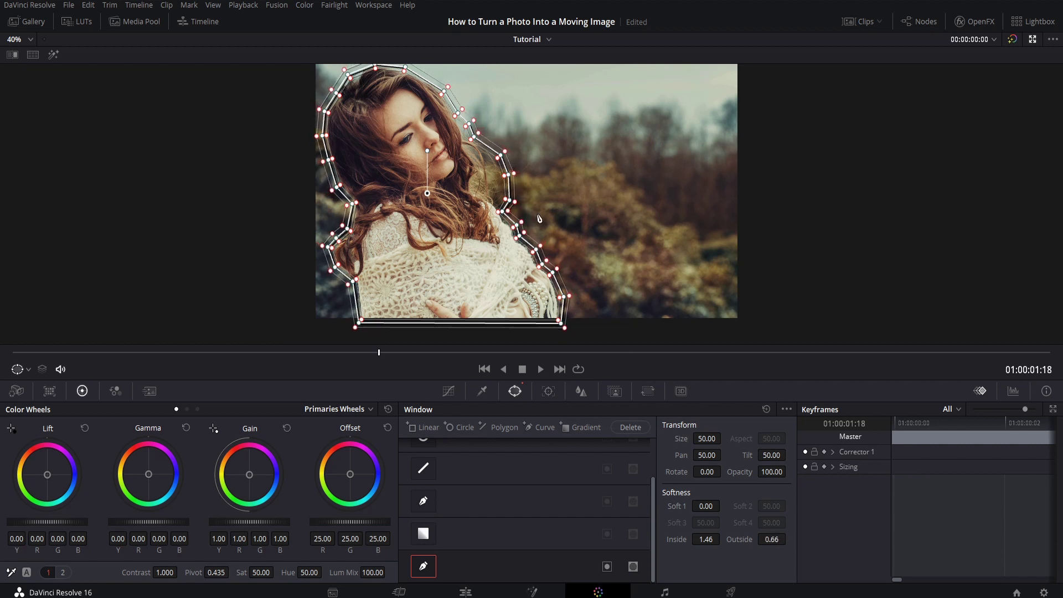
pyautogui.hotkey('ctrl', 's')
# Add an Alpha Output to the node tree and connect node 01's alpha to it
pyautogui.click(919, 21)
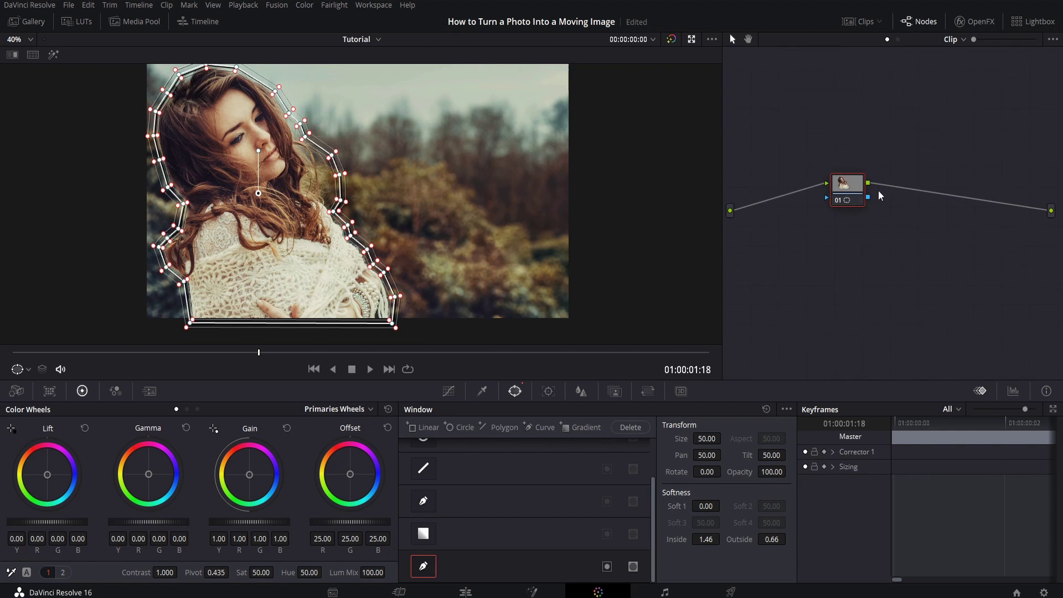
pyautogui.rightClick(1022, 224)
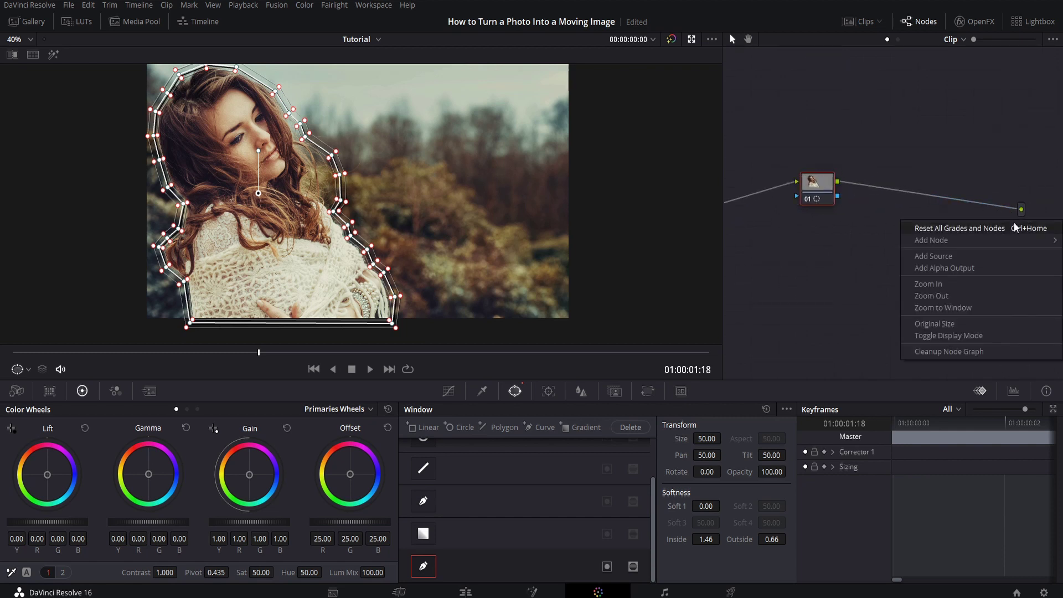
pyautogui.press('Escape')
pyautogui.rightClick(1006, 230)
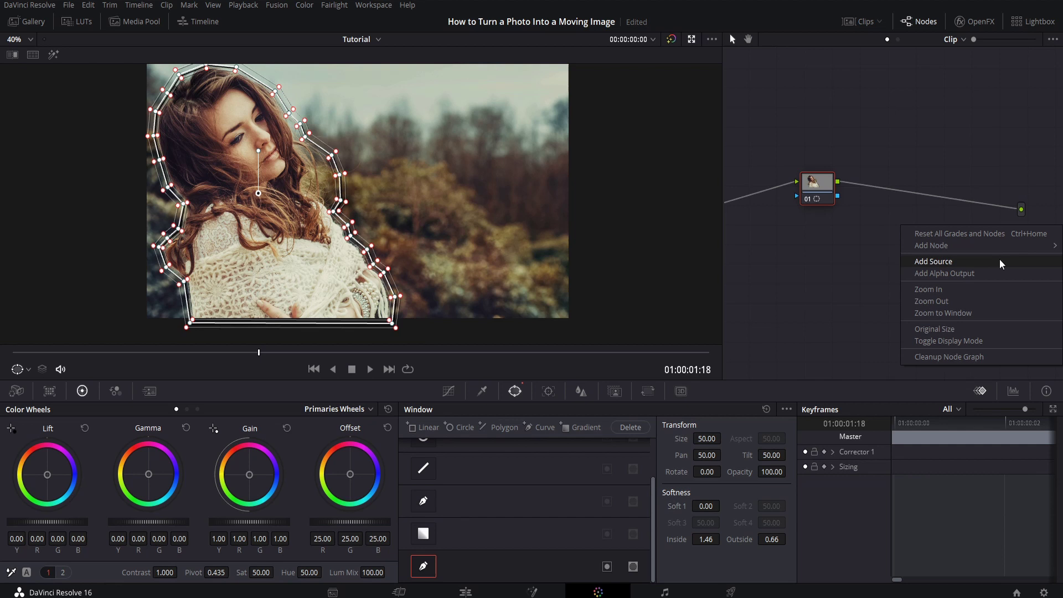
pyautogui.click(993, 277)
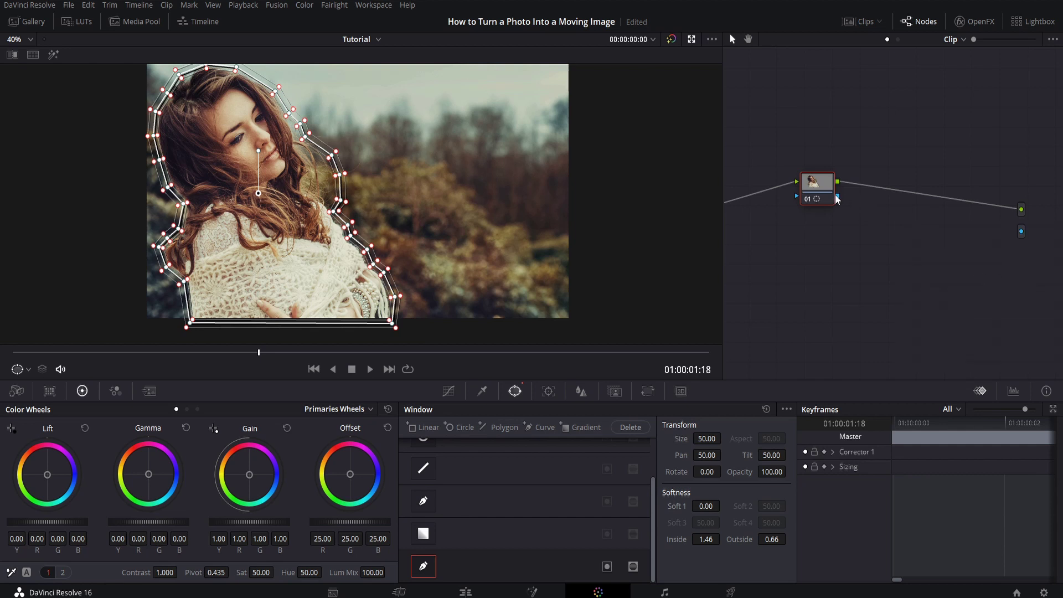
pyautogui.moveTo(838, 198); pyautogui.dragTo(1027, 239)
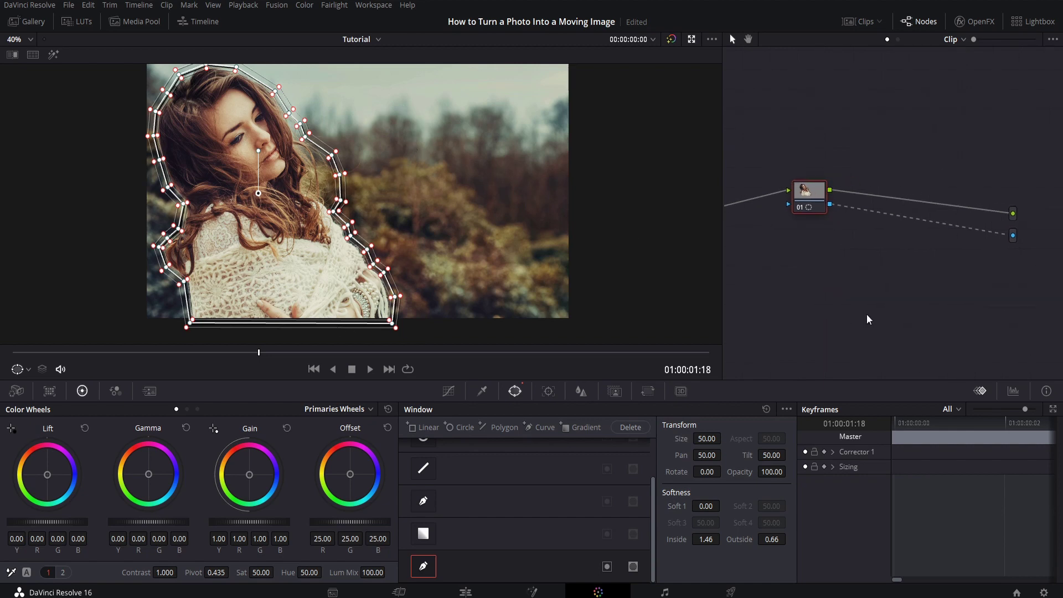
# On the Edit page, disable Video 1 to preview the cutout alone, then return to Color
pyautogui.click(484, 596)
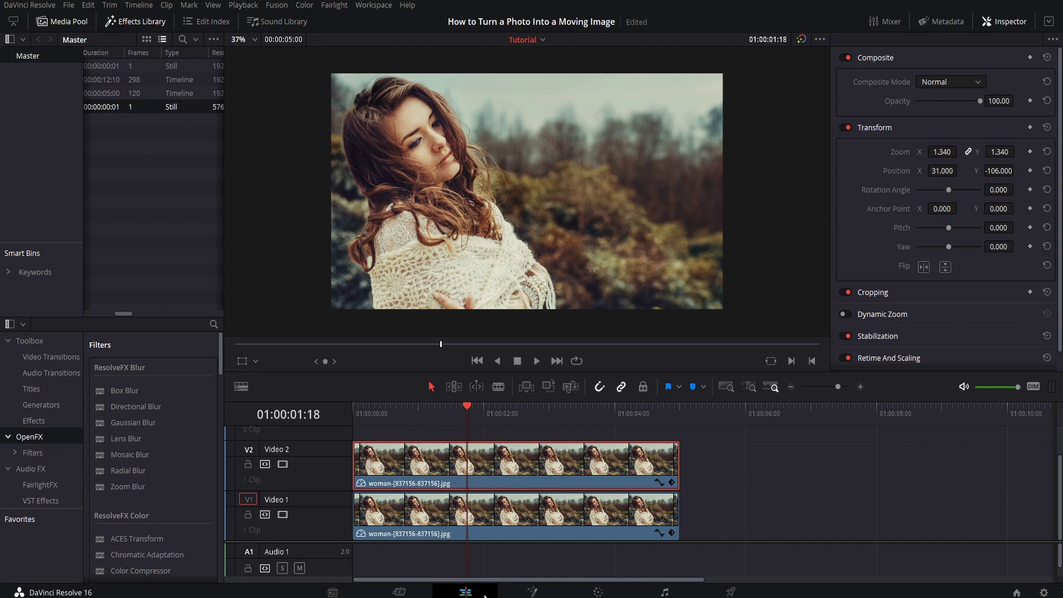
pyautogui.click(282, 514)
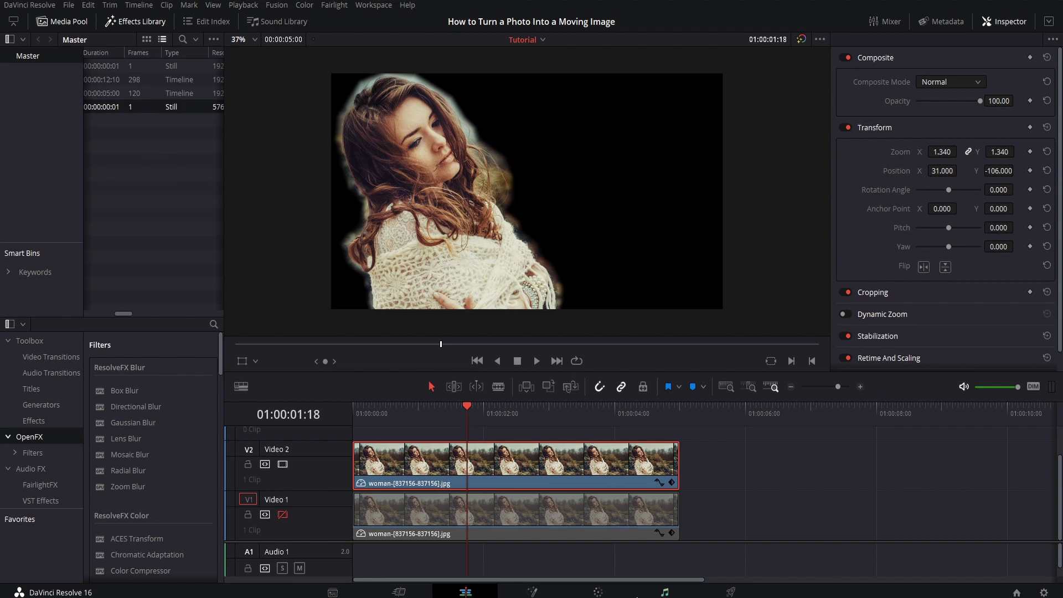
pyautogui.click(616, 593)
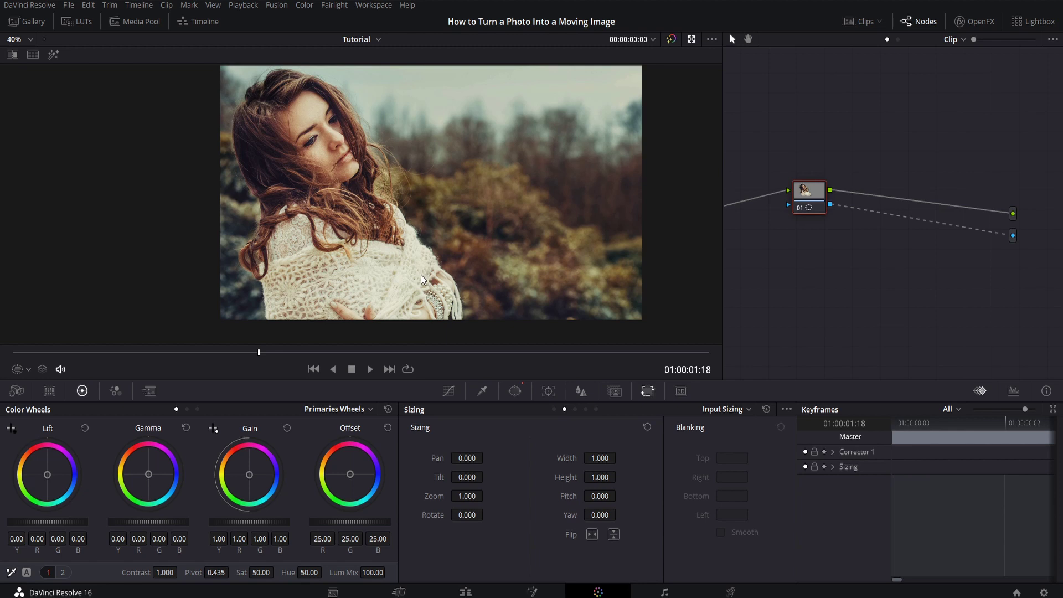
# Set the input sizing to Zoom 1.072, Pan 54.500 and Tilt -22.500
pyautogui.click(616, 392)
pyautogui.click(649, 392)
pyautogui.moveTo(459, 497); pyautogui.dragTo(486, 494)
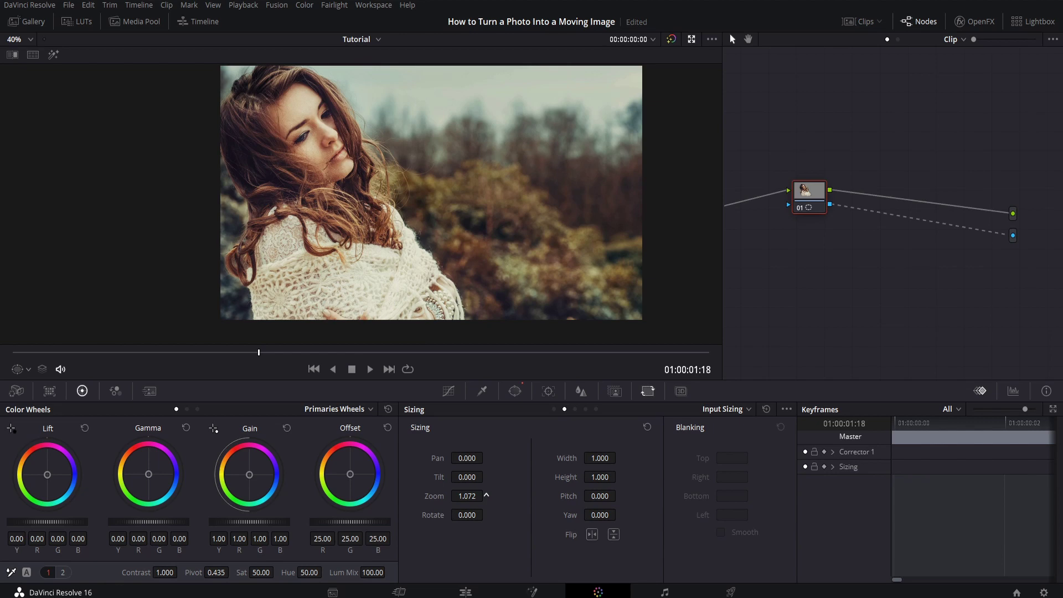
pyautogui.moveTo(487, 457); pyautogui.dragTo(486, 458)
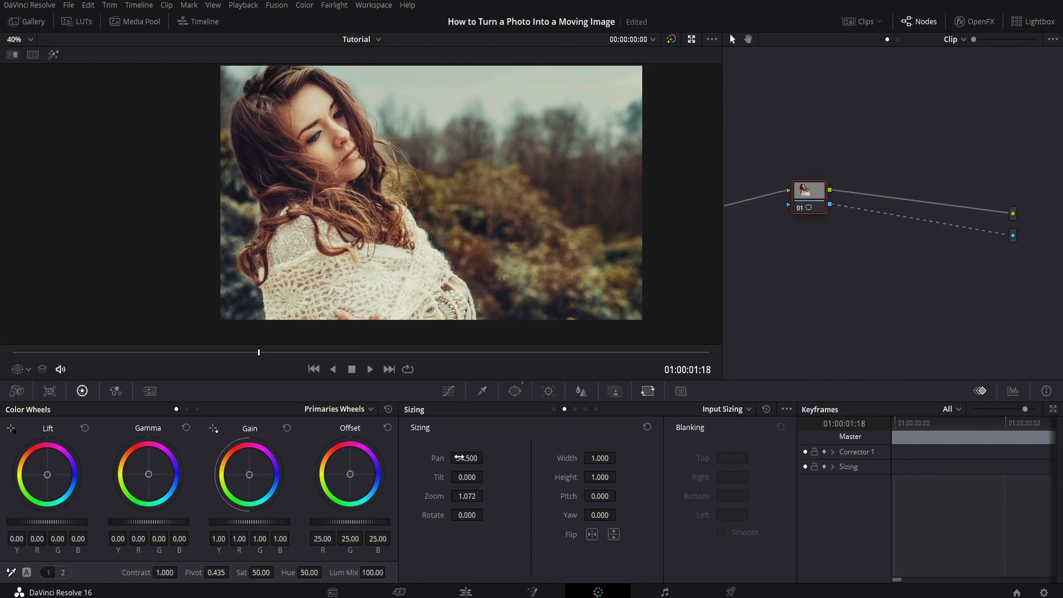
pyautogui.moveTo(465, 477); pyautogui.dragTo(486, 476)
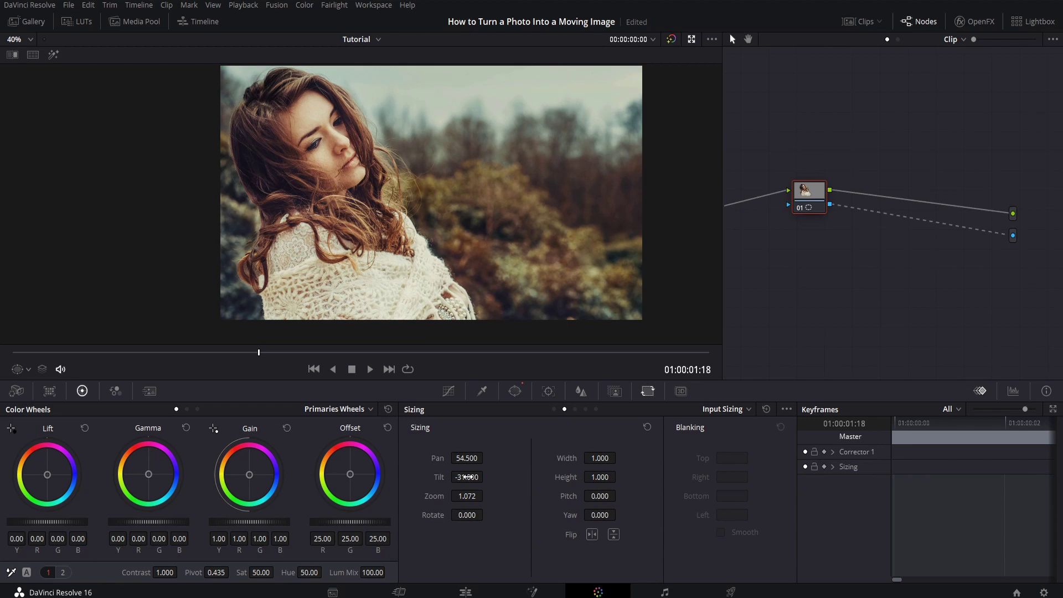
pyautogui.moveTo(467, 476); pyautogui.dragTo(527, 477)
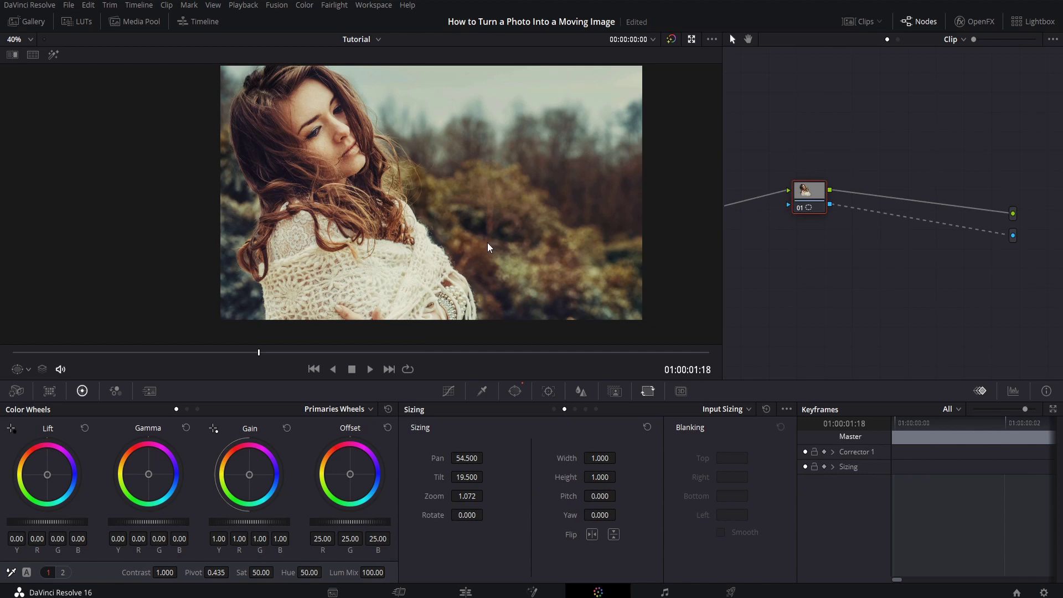
pyautogui.doubleClick(466, 477)
pyautogui.write('-19.5')
pyautogui.press('Return')
pyautogui.moveTo(486, 476); pyautogui.dragTo(486, 477)
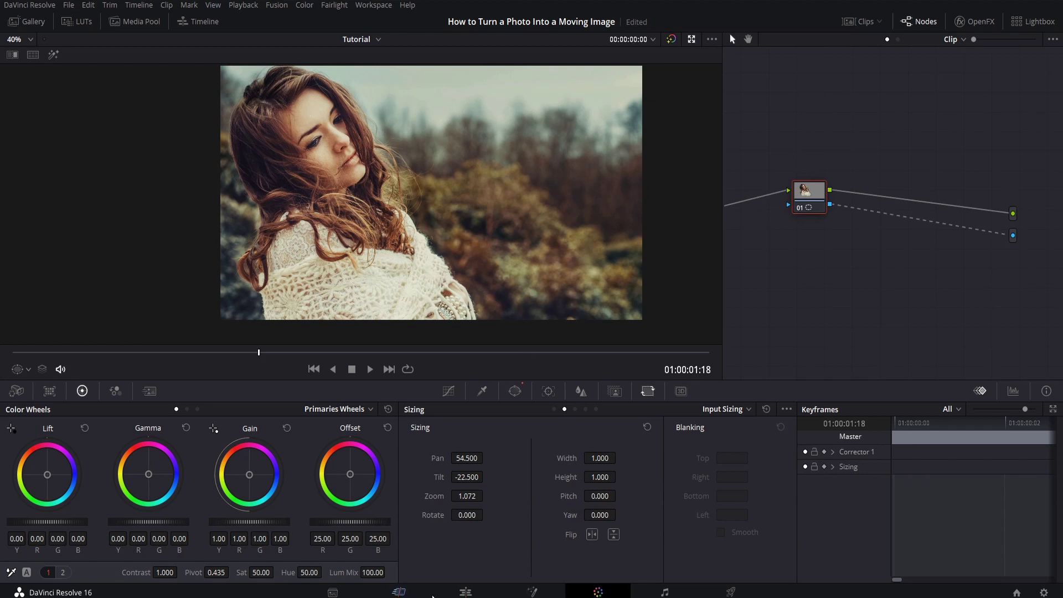
# On the Edit page, keyframe the Video 1 clip's Yaw at -0.068 at the start
pyautogui.click(465, 593)
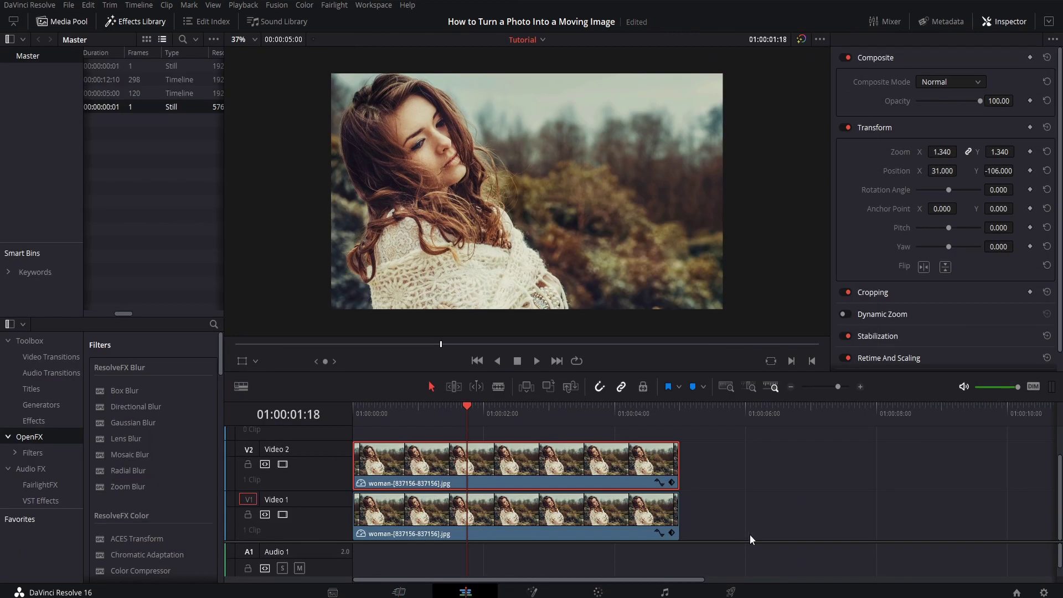
pyautogui.click(611, 523)
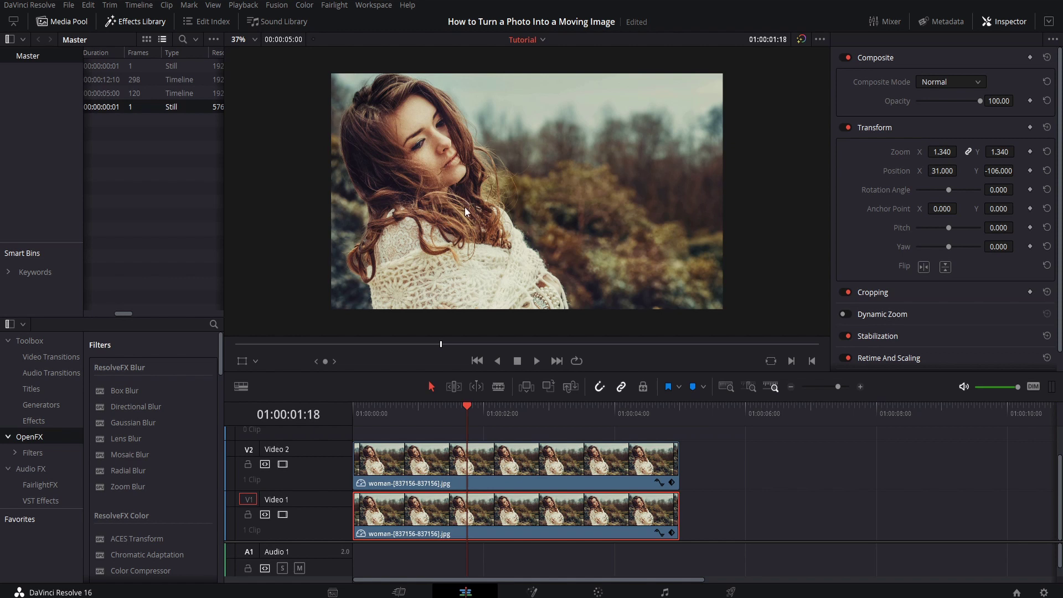
pyautogui.press('Home')
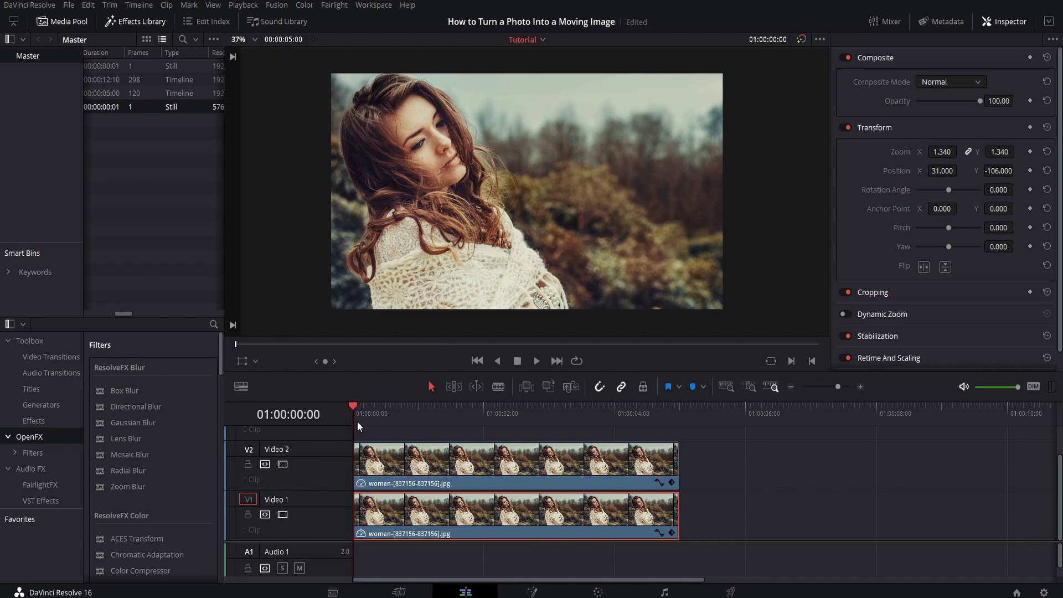
pyautogui.moveTo(948, 246); pyautogui.dragTo(949, 247)
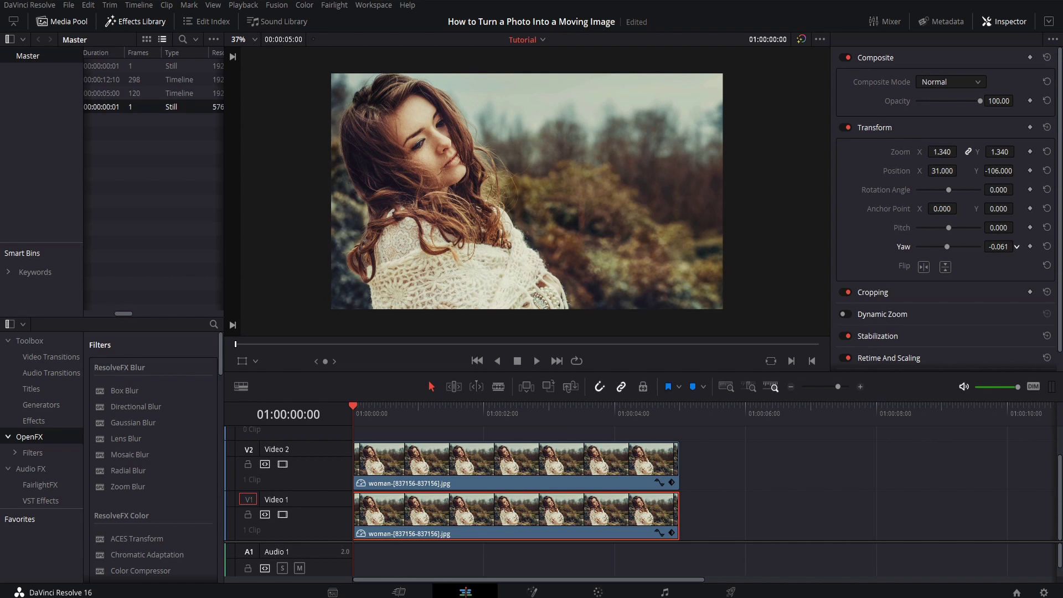
pyautogui.moveTo(1016, 247); pyautogui.dragTo(1010, 258)
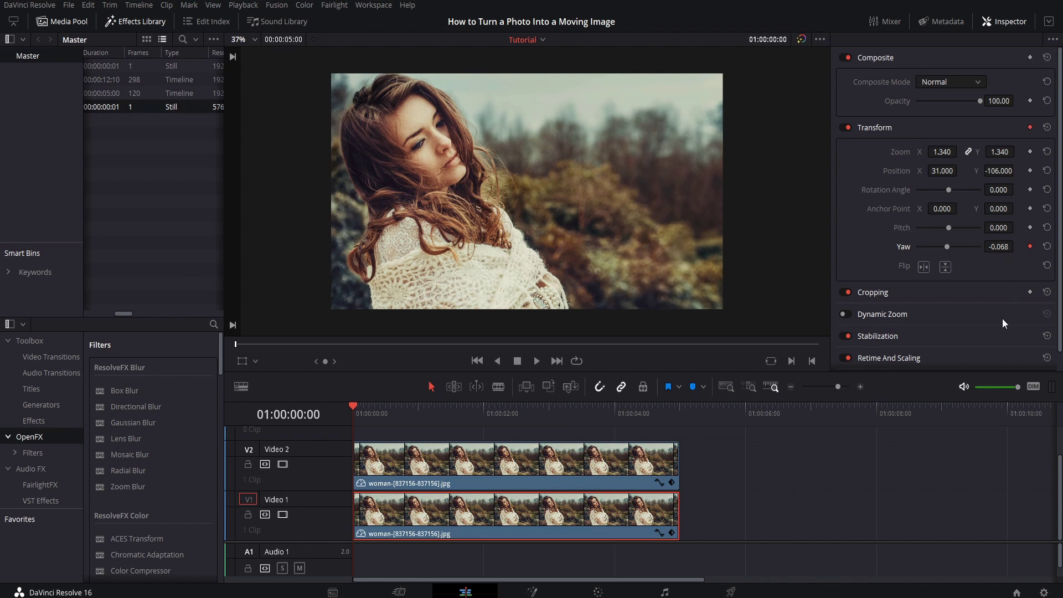
# Keyframe Yaw at 0.044 at five seconds and play back the animation
pyautogui.click(678, 411)
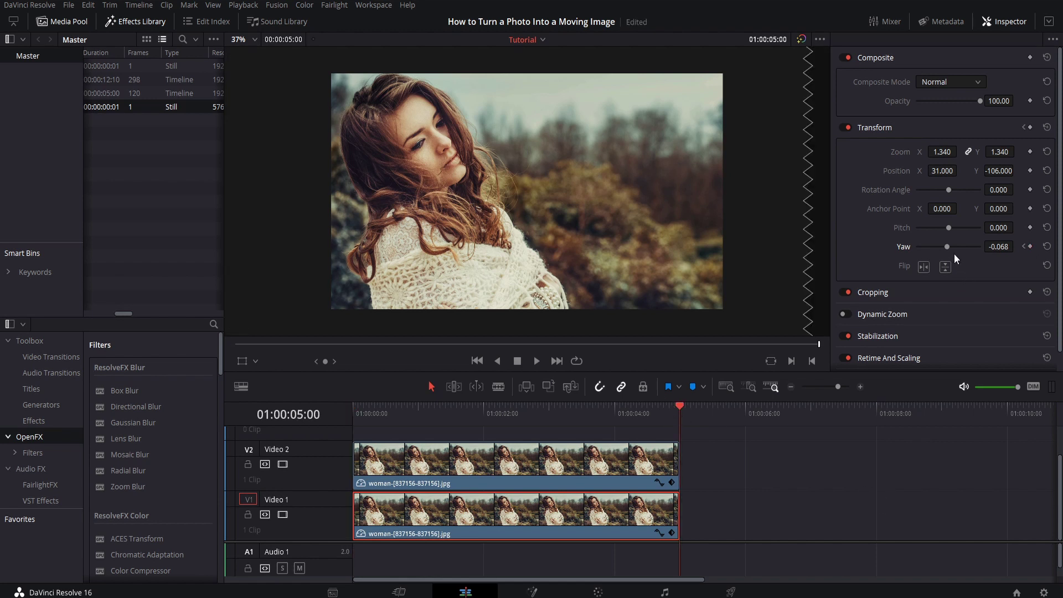
pyautogui.moveTo(998, 246); pyautogui.dragTo(1016, 247)
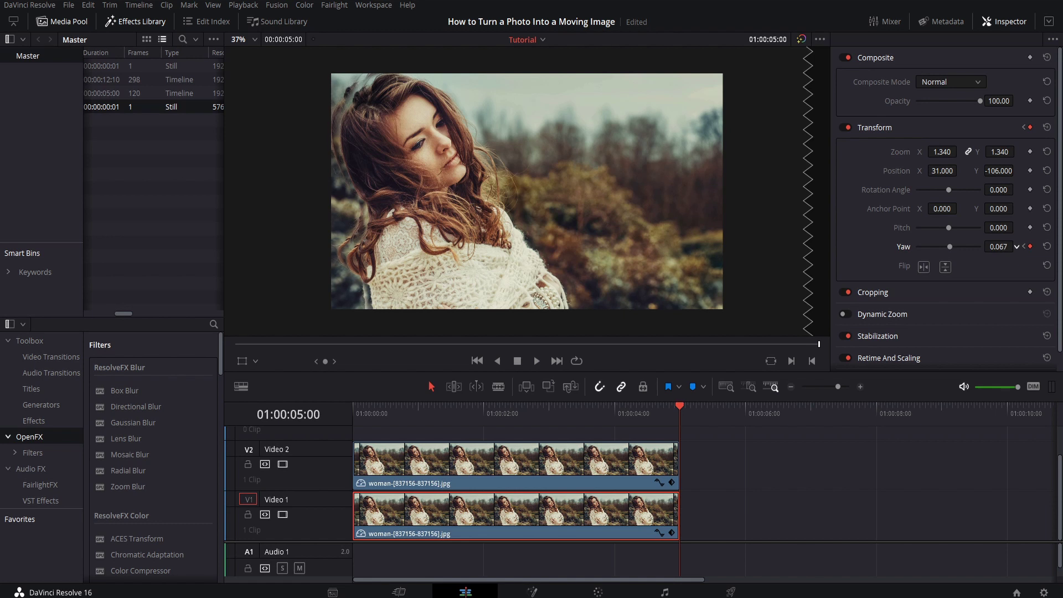
pyautogui.moveTo(998, 247); pyautogui.dragTo(995, 246)
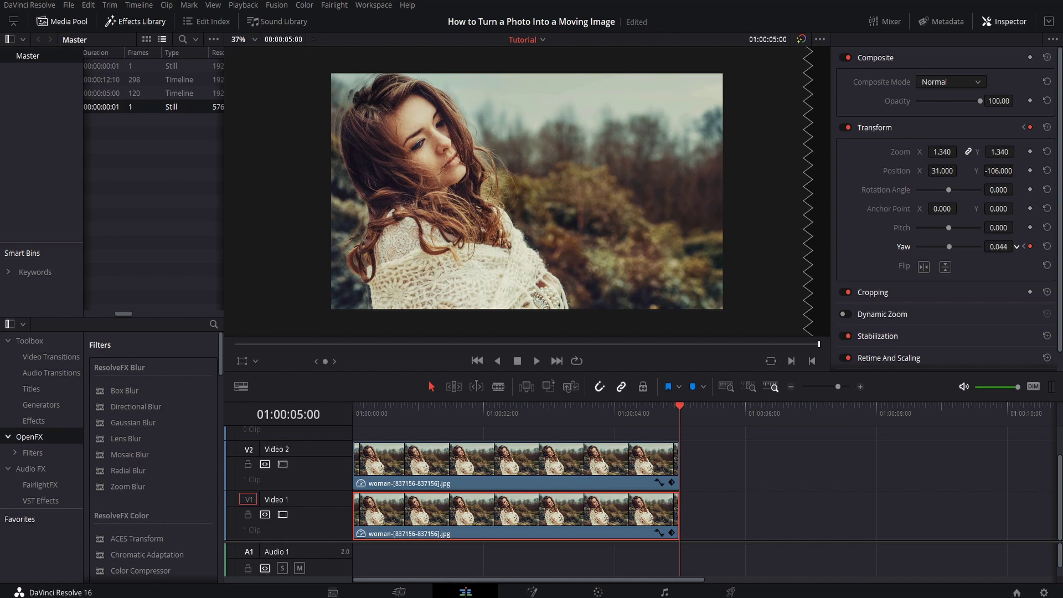
pyautogui.press('Home')
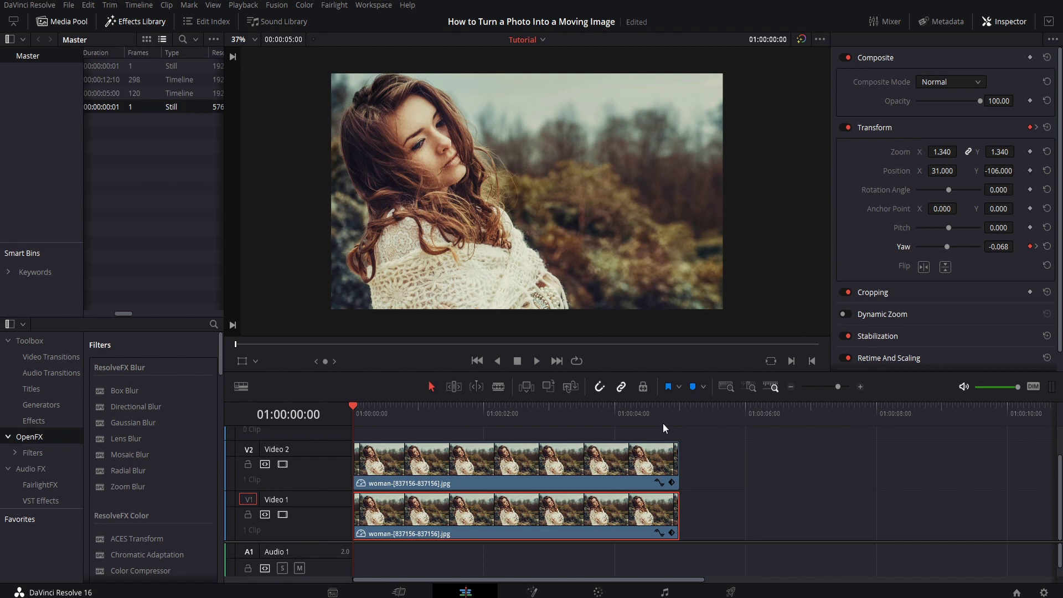
pyautogui.press('space')
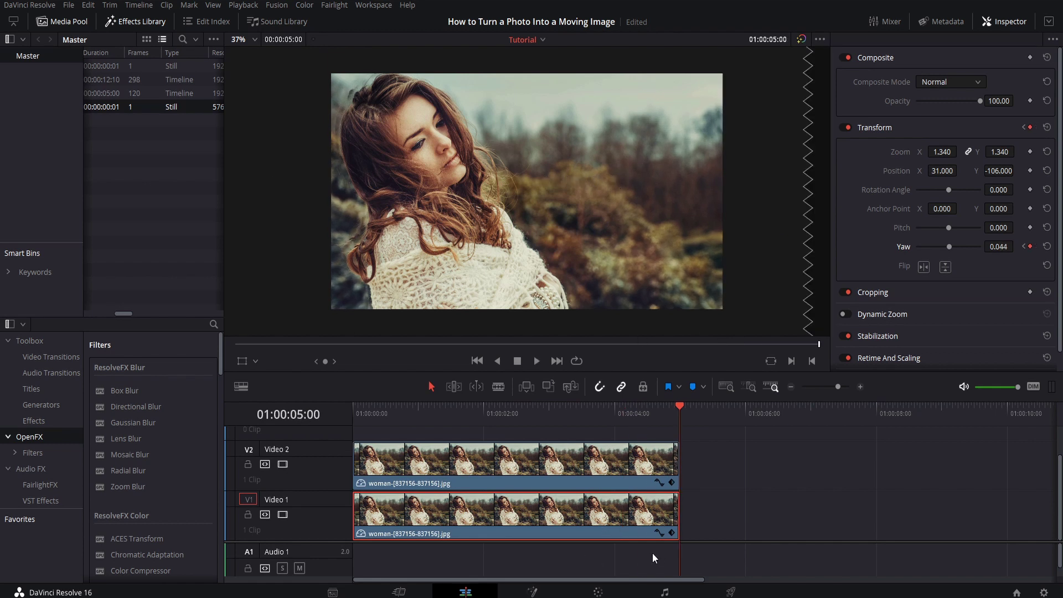
pyautogui.press('Left')
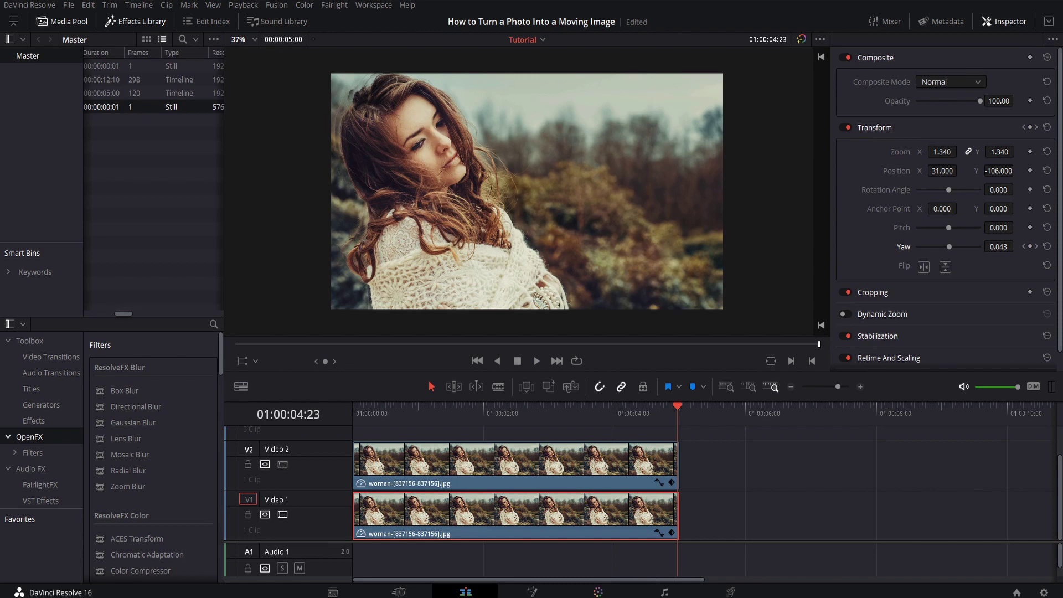
pyautogui.click(598, 592)
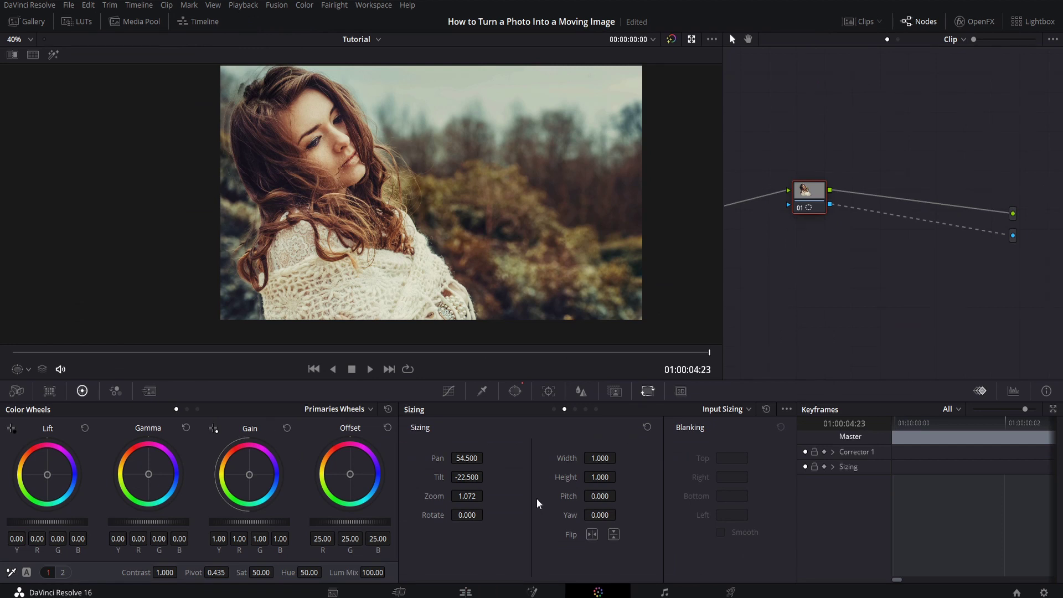
# Scrub through the clip to preview the animation, then go back to the Edit page
pyautogui.click(214, 25)
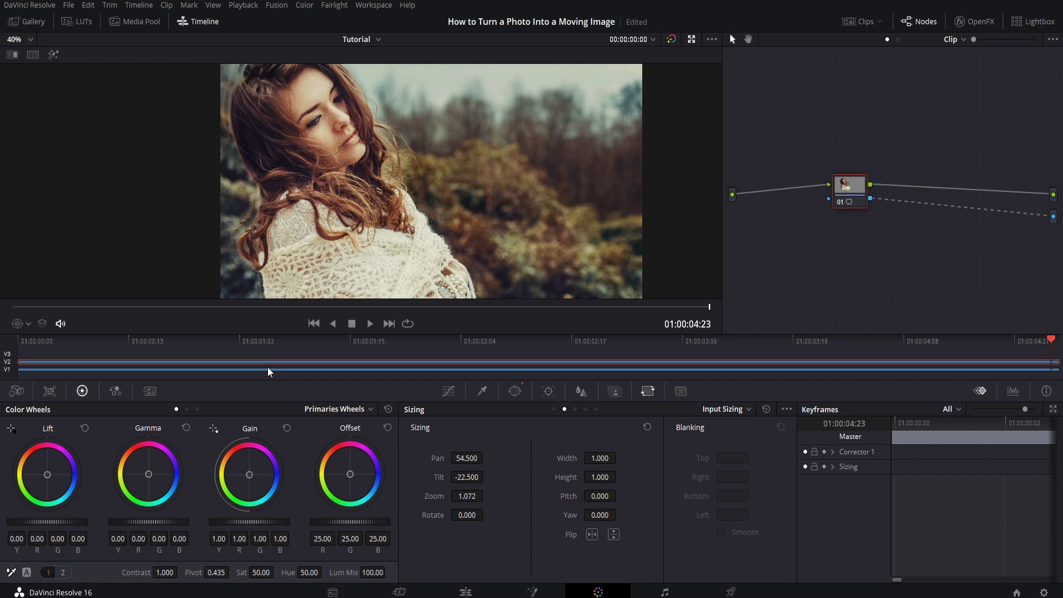
pyautogui.press('Home')
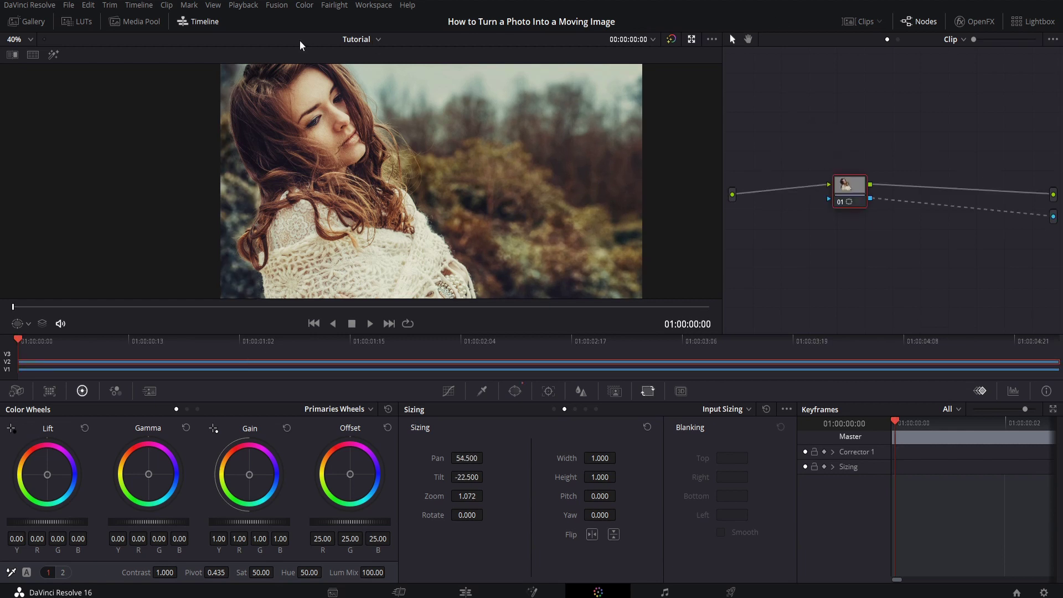
pyautogui.click(206, 24)
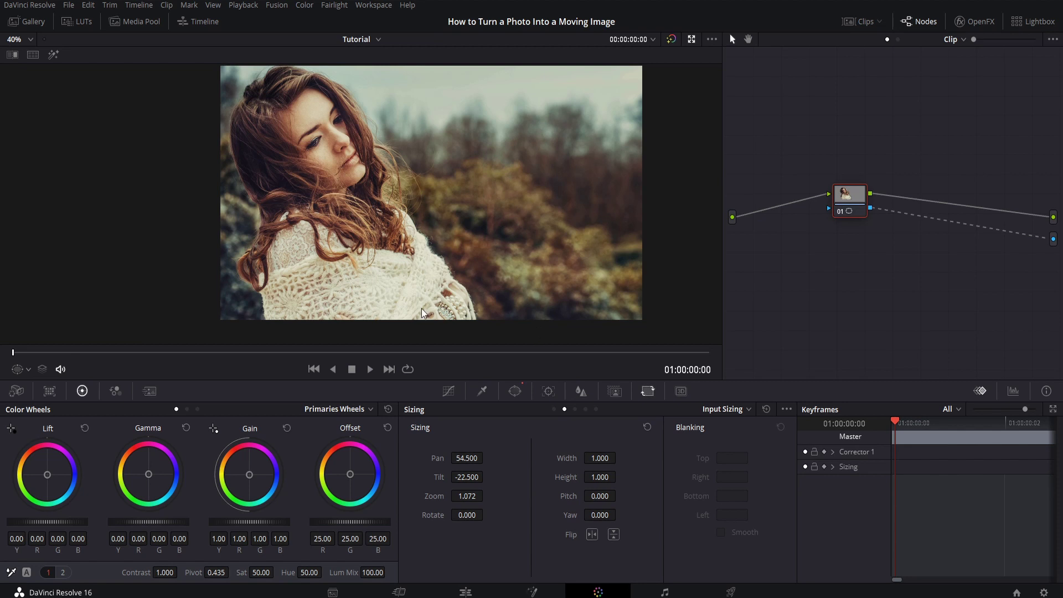
pyautogui.moveTo(456, 351); pyautogui.dragTo(763, 345)
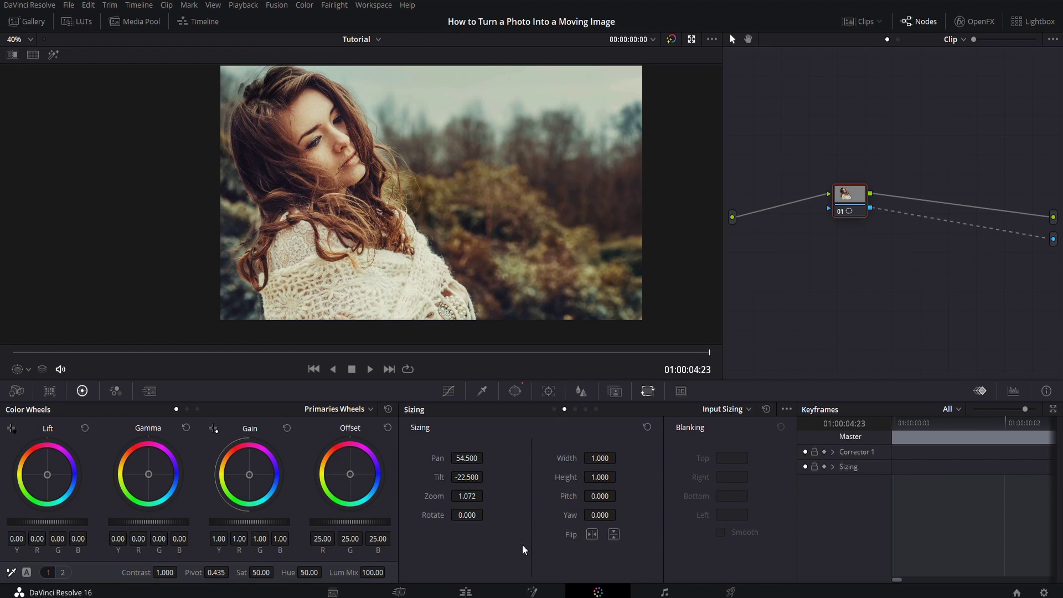
pyautogui.click(481, 592)
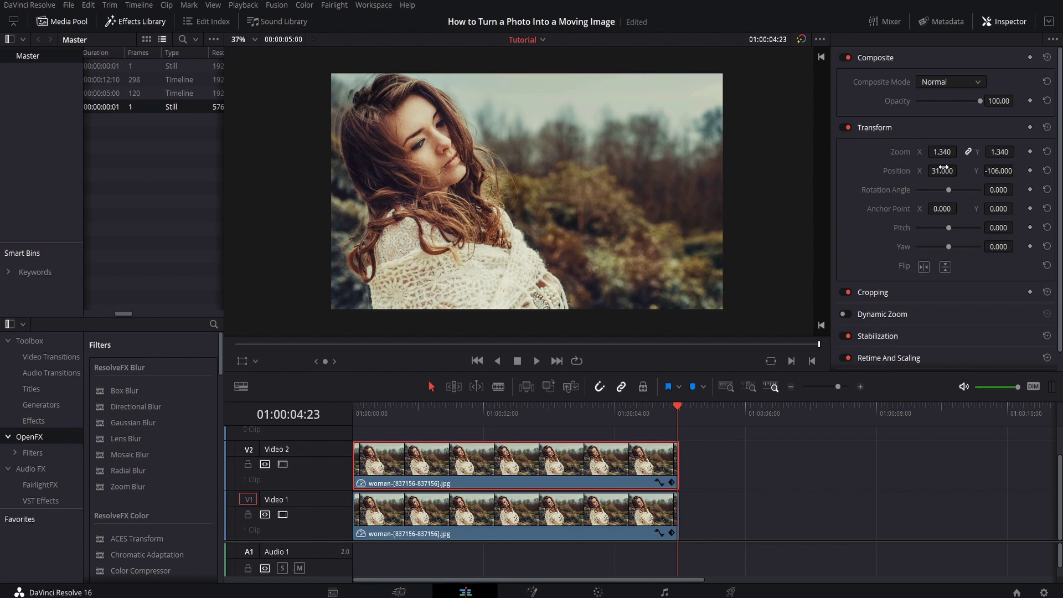
# Set the Video 2 clip's Position X to 1.000 and play back the timeline
pyautogui.moveTo(948, 169); pyautogui.dragTo(958, 171)
pyautogui.click(249, 408)
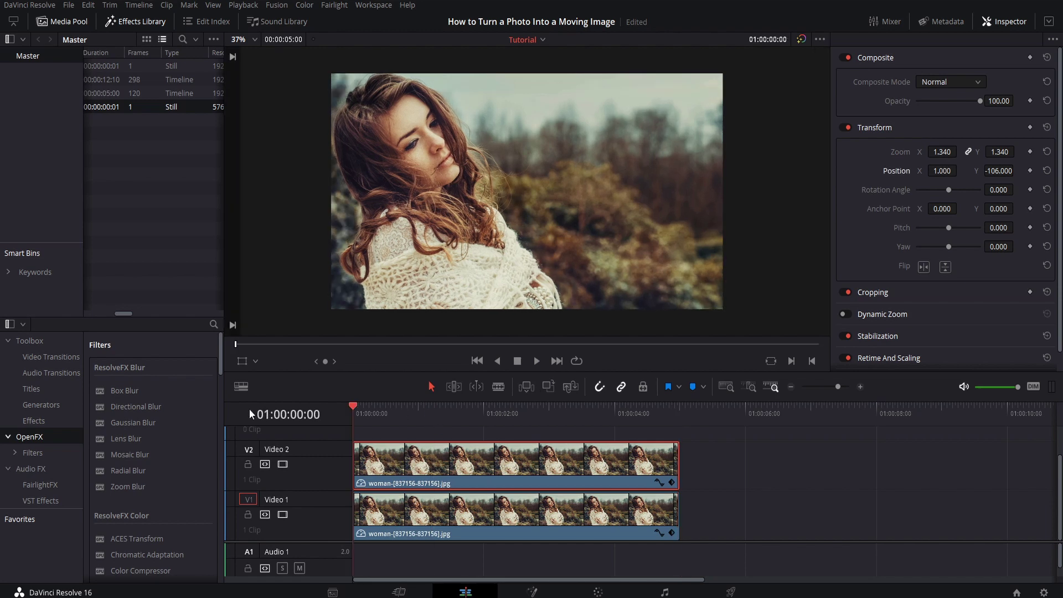
pyautogui.write('407')
pyautogui.press('Return')
pyautogui.press('Home')
pyautogui.press('space')
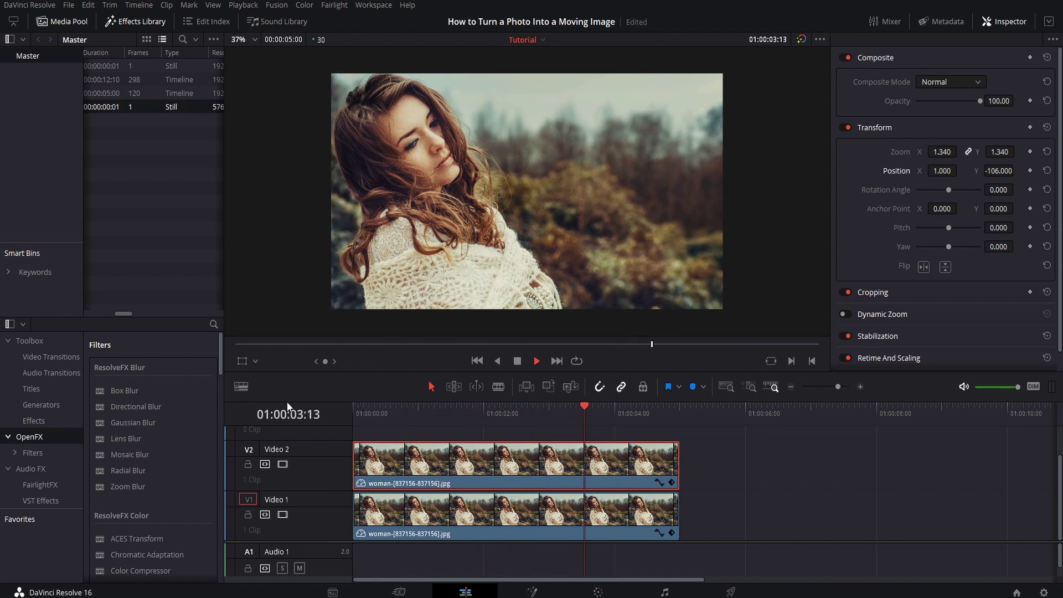
pyautogui.press('Home')
pyautogui.press('space')
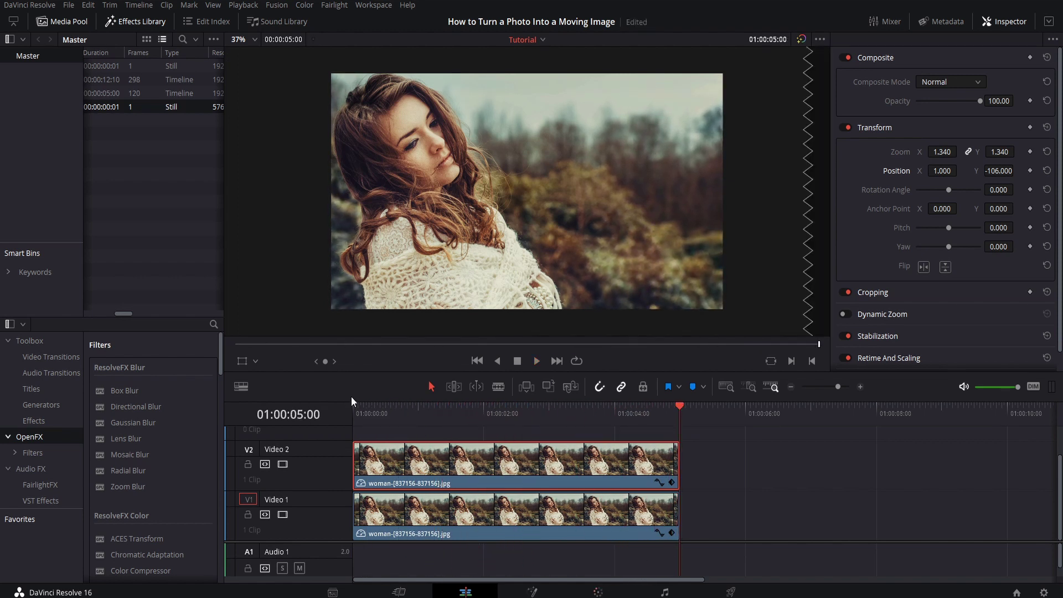
# On the Color page, try enlarging the sizing Zoom, then undo back to 1.072
pyautogui.hotkey('shift', '6')
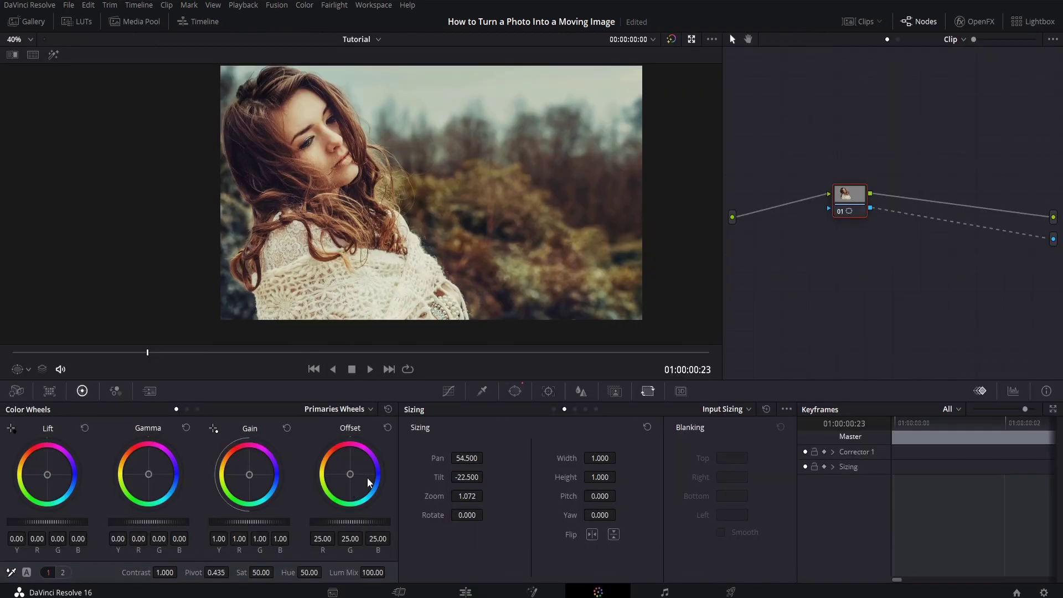
pyautogui.moveTo(468, 496); pyautogui.dragTo(486, 495)
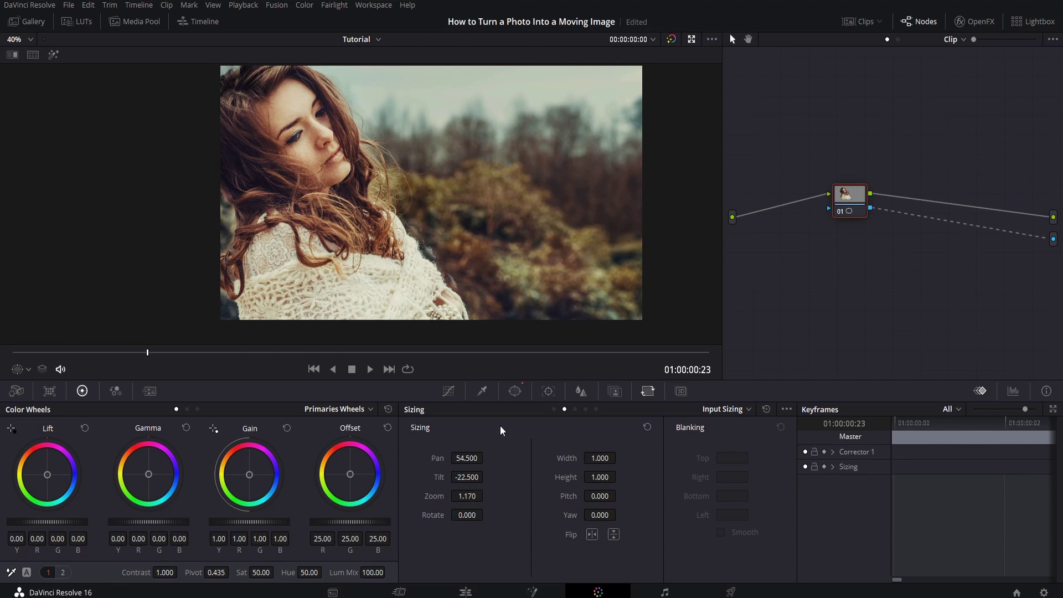
pyautogui.hotkey('ctrl', 'z')
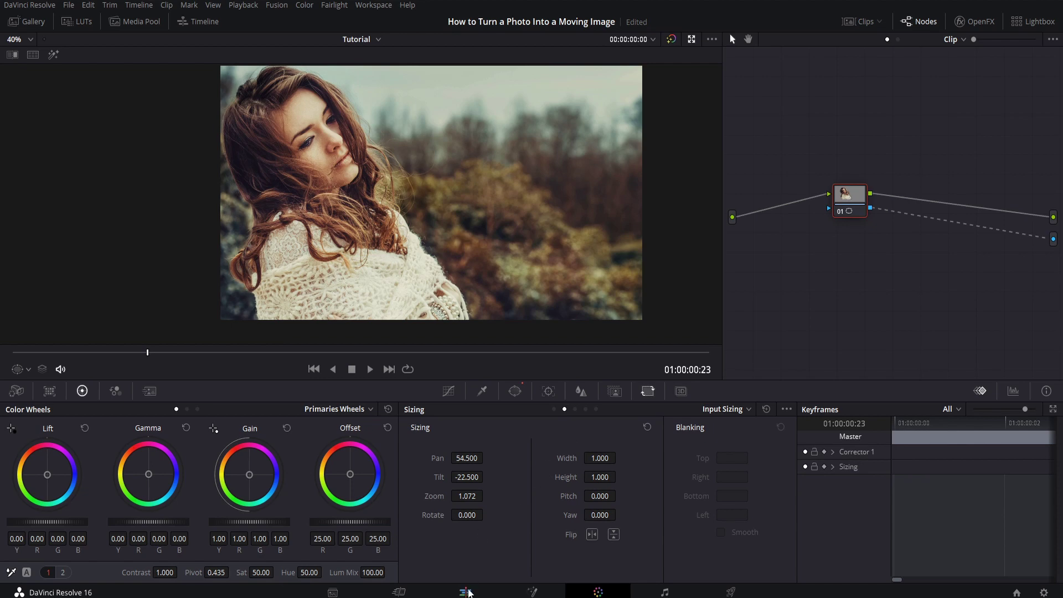
# Back on the Edit page, keyframe the Video 2 clip's Zoom and Position at 5 seconds
pyautogui.click(466, 592)
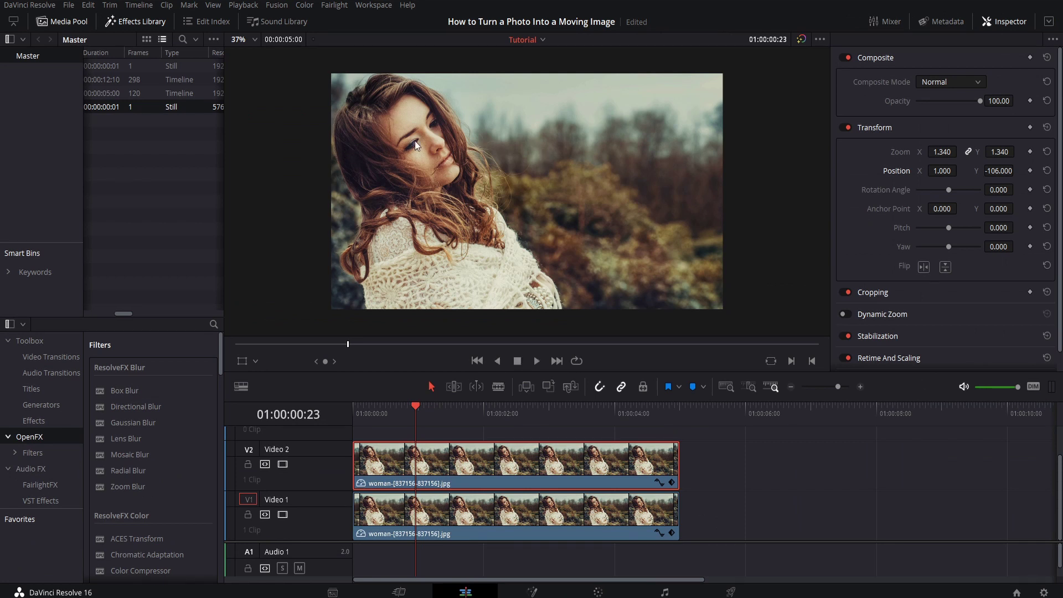
pyautogui.press('Home')
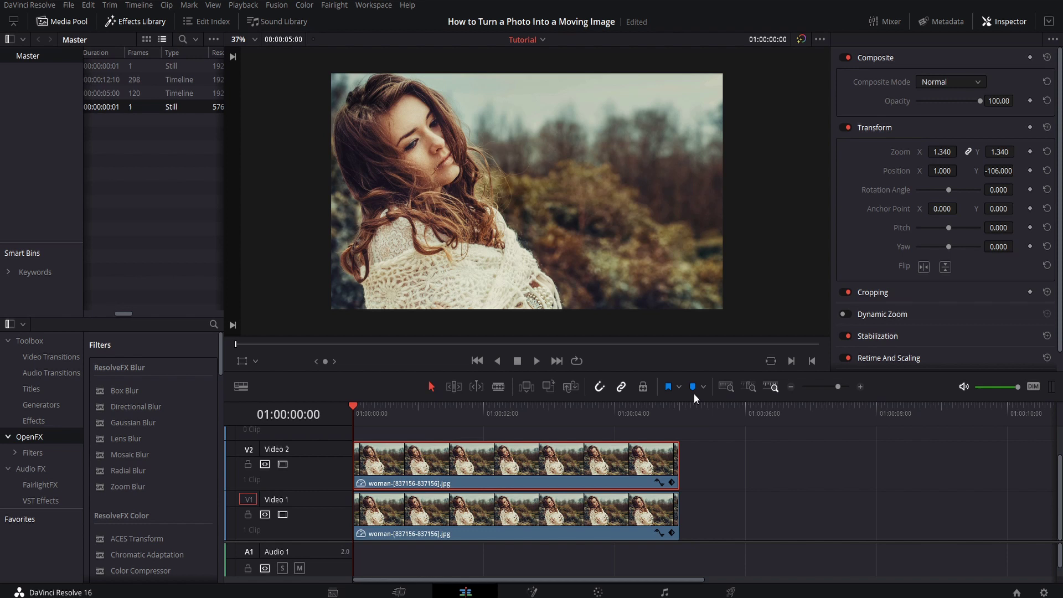
pyautogui.click(681, 416)
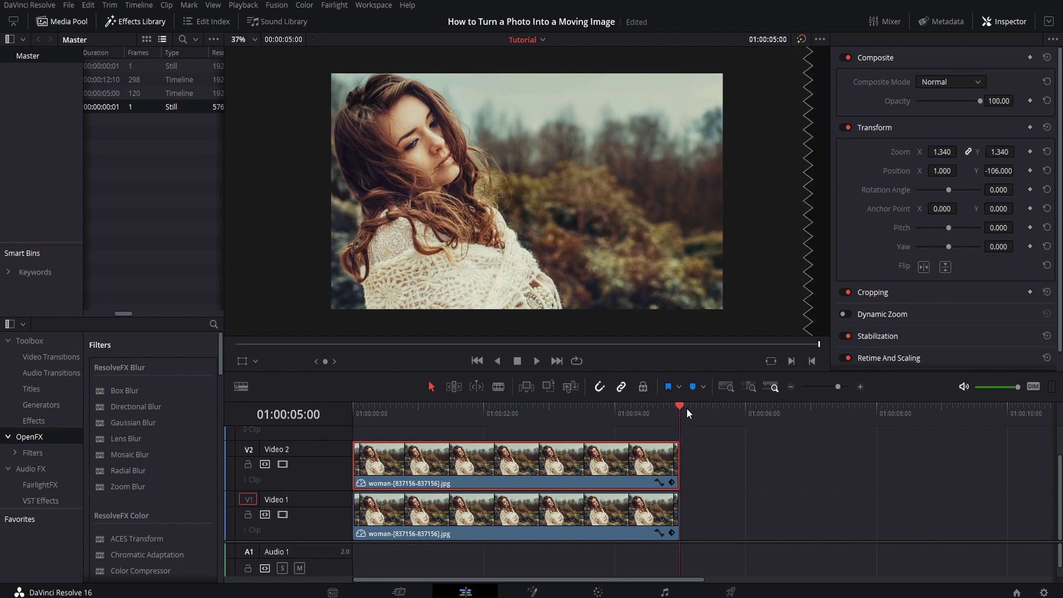
pyautogui.click(1030, 150)
pyautogui.click(1030, 171)
# Set the clip's starting Zoom to 1.240 and preview the zoom animation
pyautogui.moveTo(376, 411); pyautogui.dragTo(335, 414)
pyautogui.moveTo(958, 152); pyautogui.dragTo(943, 151)
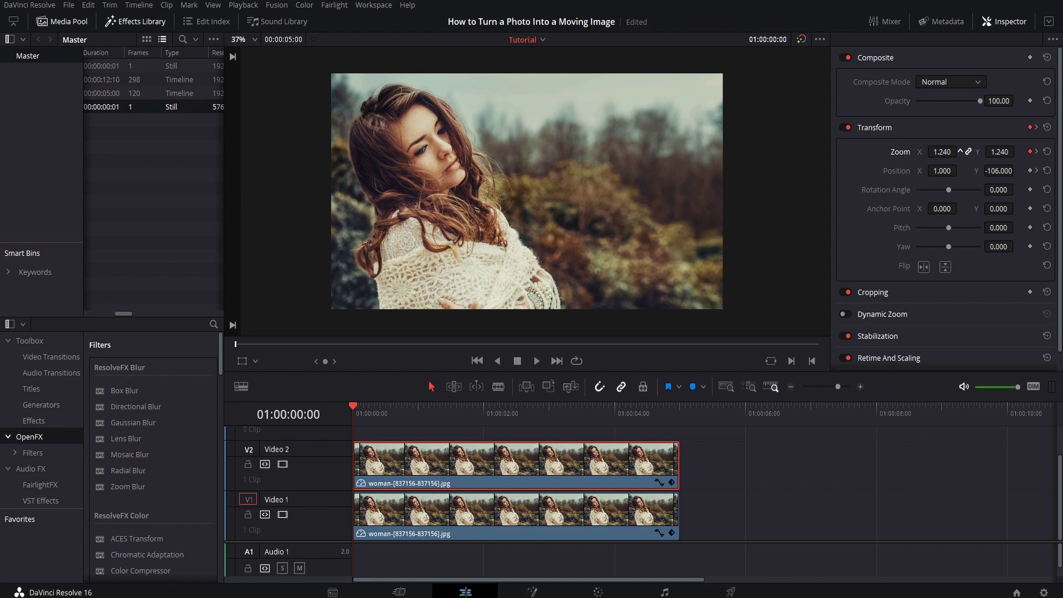
pyautogui.click(784, 500)
pyautogui.press('space')
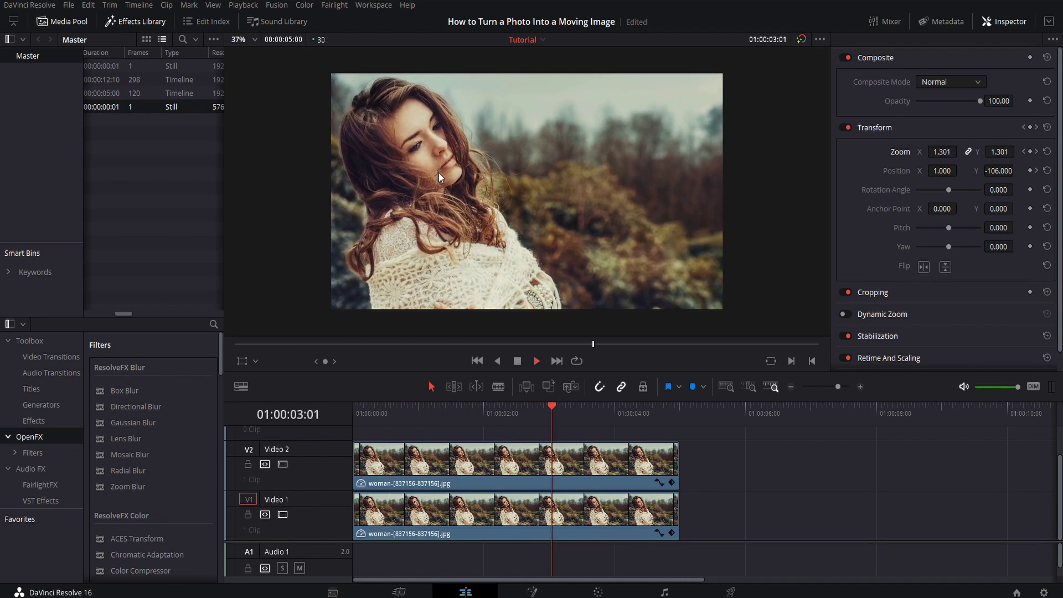
pyautogui.click(1024, 152)
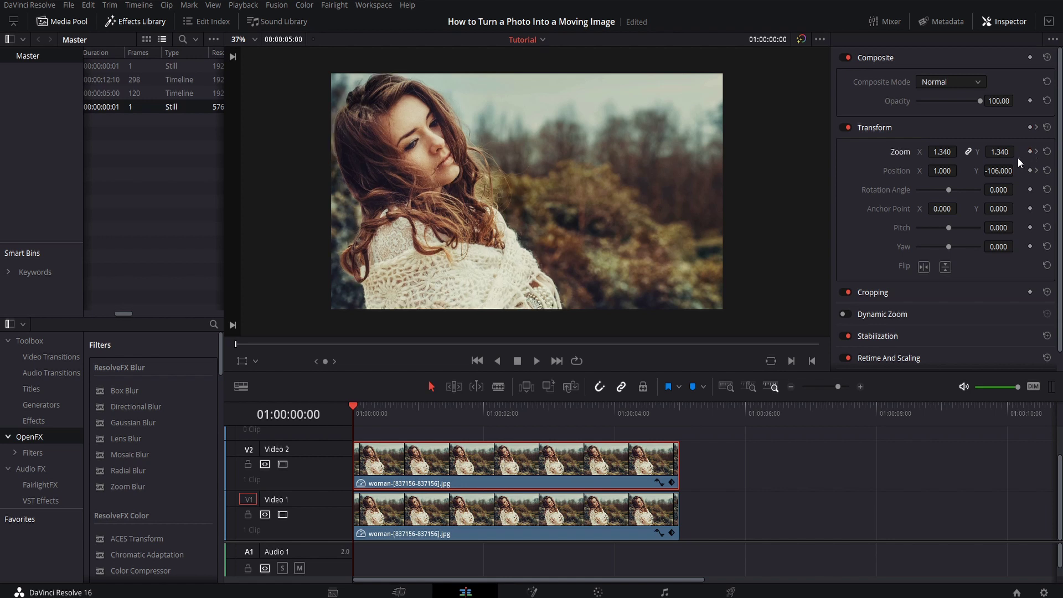
pyautogui.moveTo(624, 421); pyautogui.dragTo(543, 423)
# Keyframe the Video 1 background's Pitch at the start, save, and tilt it to -0.032
pyautogui.press('Home')
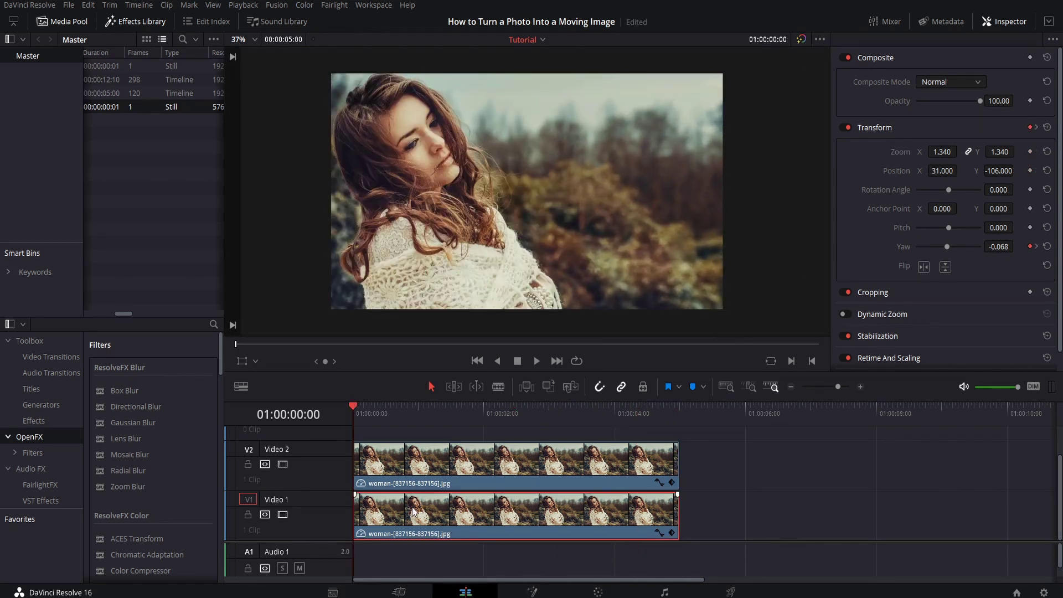
pyautogui.click(477, 521)
pyautogui.click(1030, 229)
pyautogui.hotkey('ctrl', 's')
pyautogui.moveTo(1001, 227)
pyautogui.mouseDown()
pyautogui.moveTo(989, 227)
pyautogui.moveTo(999, 227)
pyautogui.mouseUp()
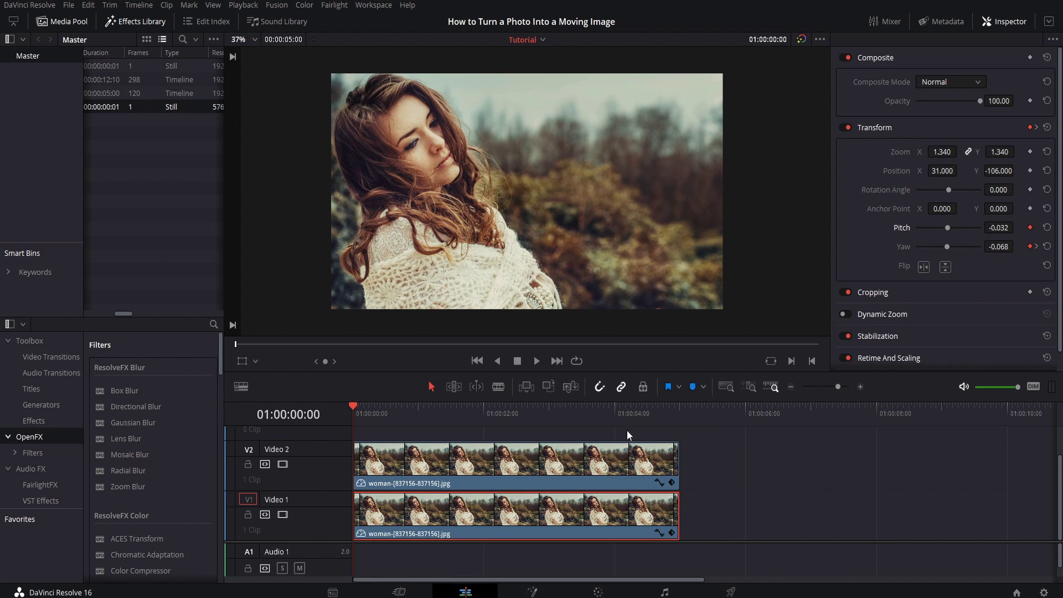
# Tilt the background the other way to Pitch 0.035 at the clip end, then play back
pyautogui.click(679, 412)
pyautogui.moveTo(989, 227)
pyautogui.mouseDown()
pyautogui.moveTo(1019, 230)
pyautogui.moveTo(1006, 230)
pyautogui.mouseUp()
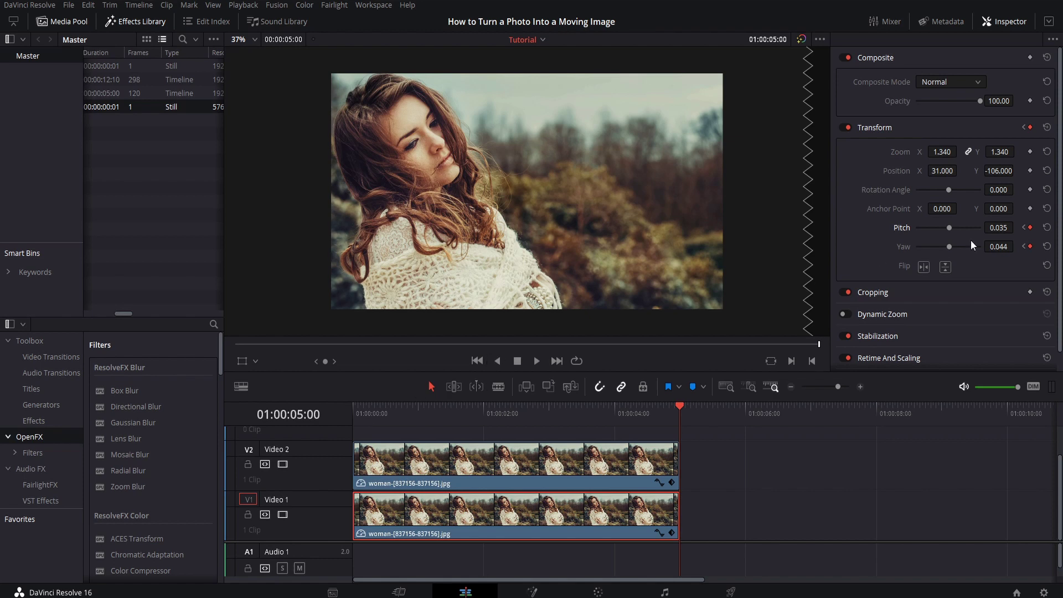
pyautogui.moveTo(434, 407); pyautogui.dragTo(353, 405)
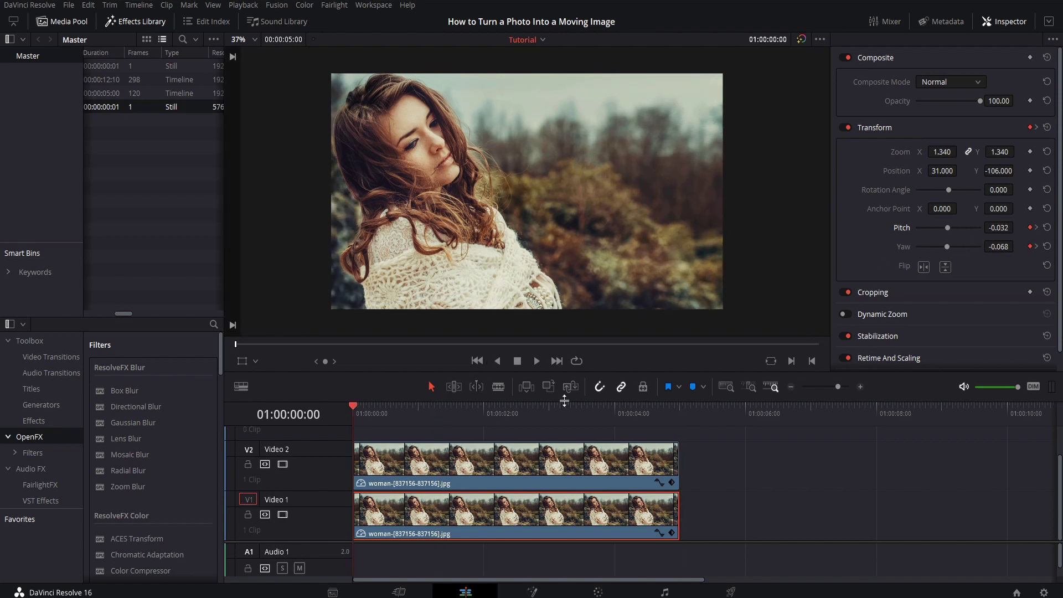
pyautogui.press('space')
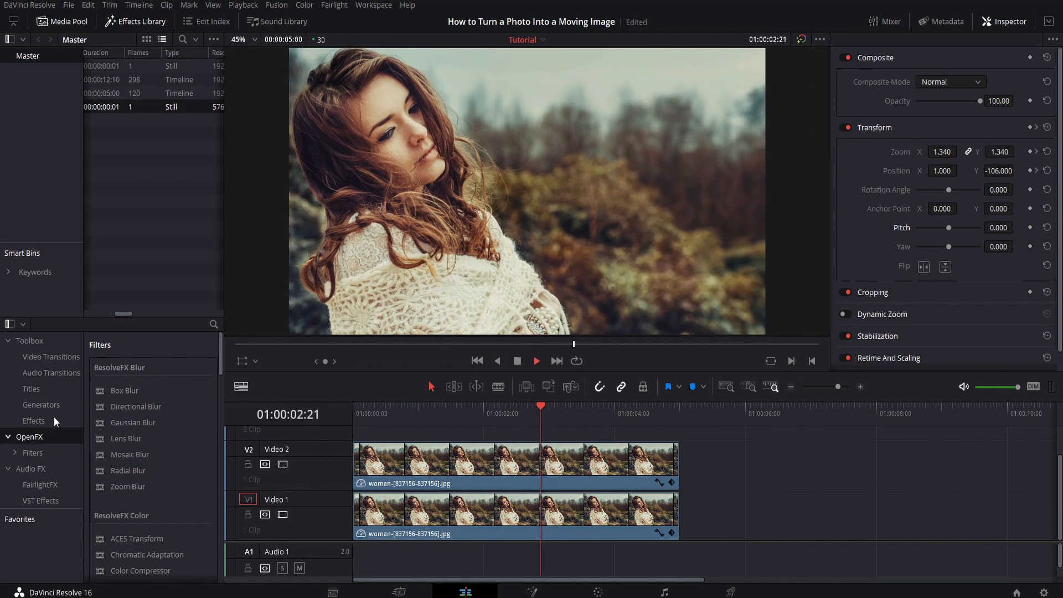
# Apply ResolveFX Light Rays from the OpenFX library to the Video 1 background clip and select it
pyautogui.press('space')
pyautogui.press('Home')
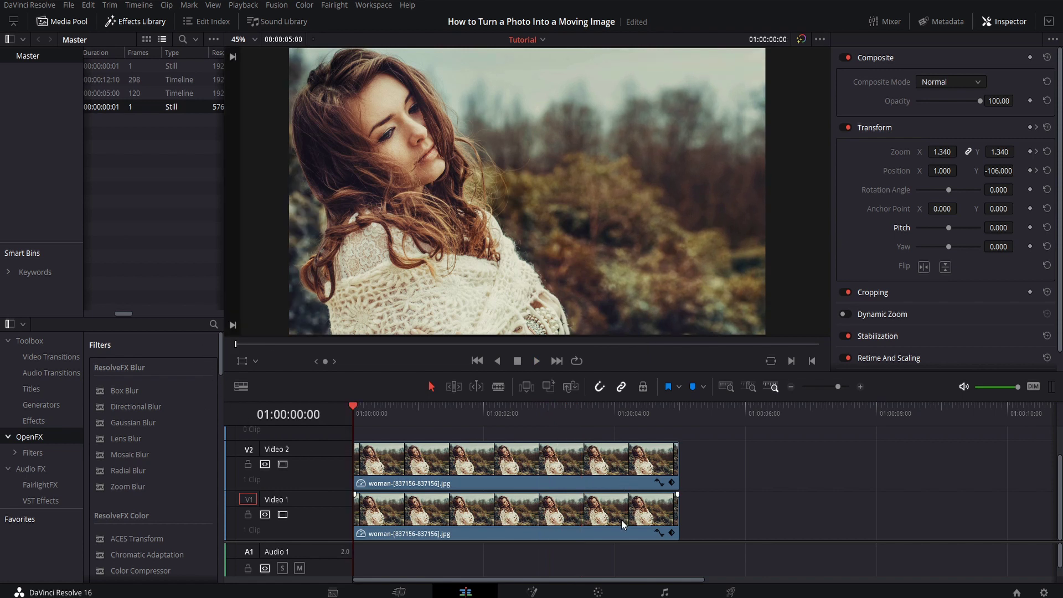
pyautogui.scroll(-10, 185, 501)
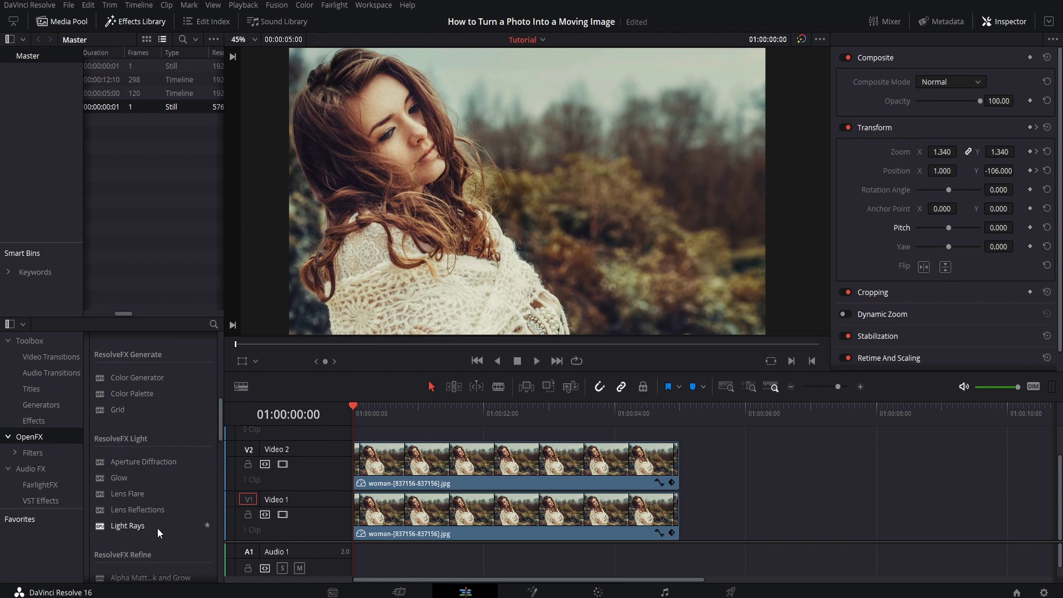
pyautogui.moveTo(157, 527); pyautogui.dragTo(398, 518)
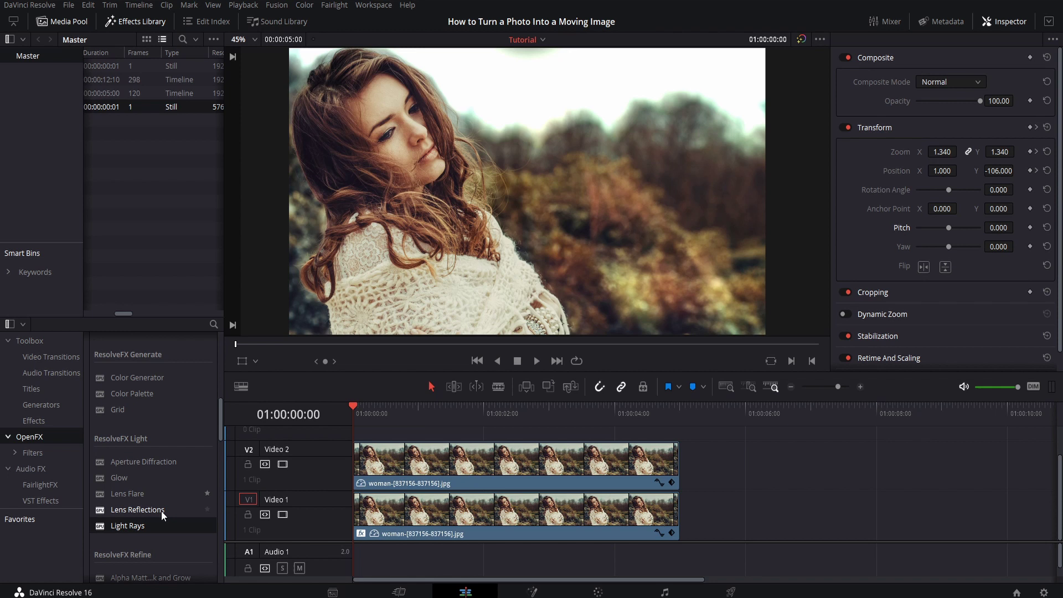
pyautogui.click(459, 514)
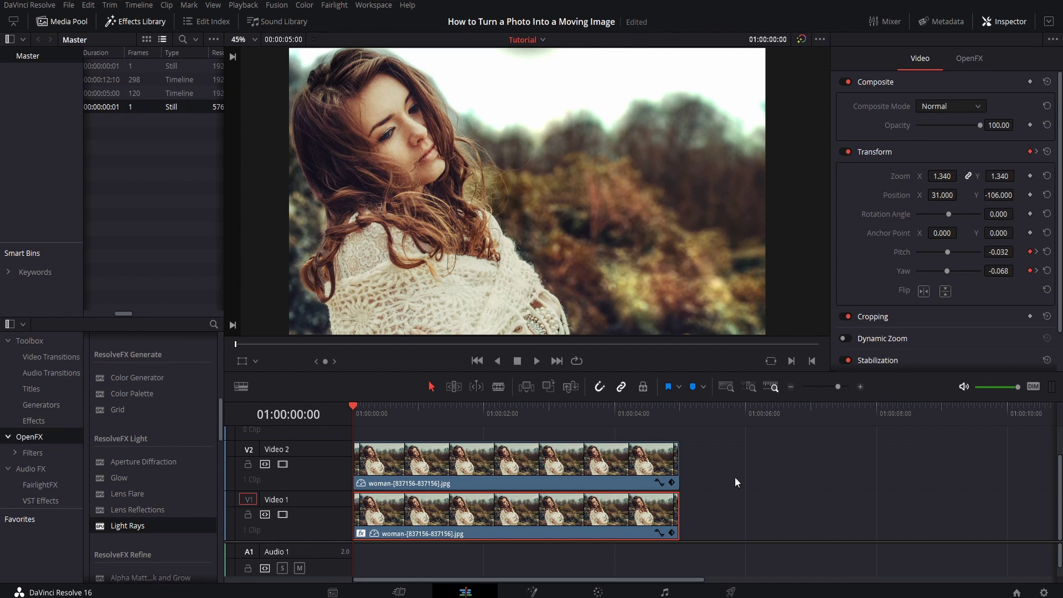
# Show the Light Rays settings, toggle the effect off and on, and review Source Of Rays
pyautogui.click(970, 61)
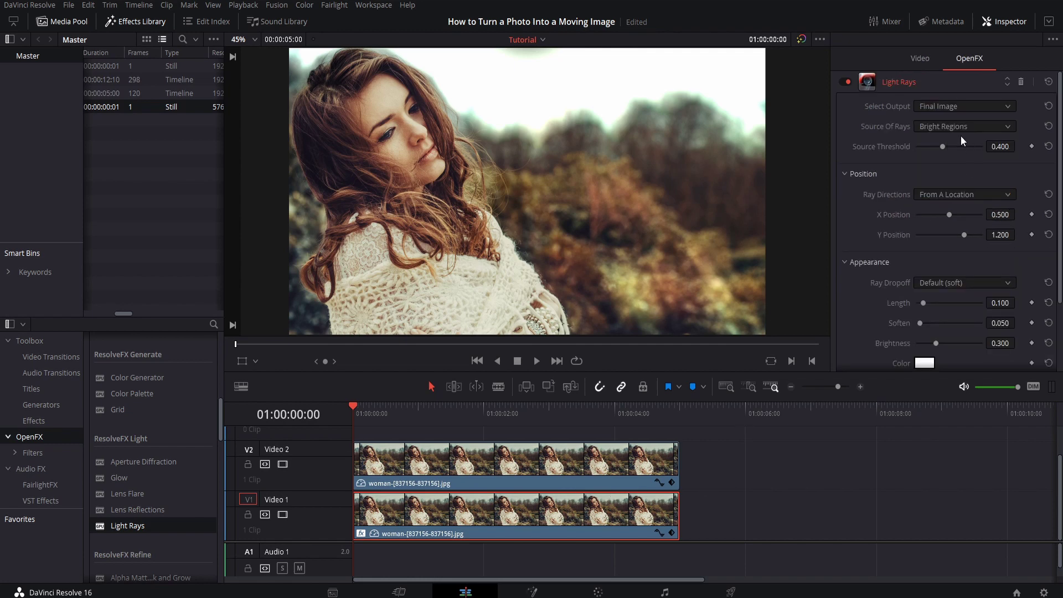
pyautogui.click(848, 83)
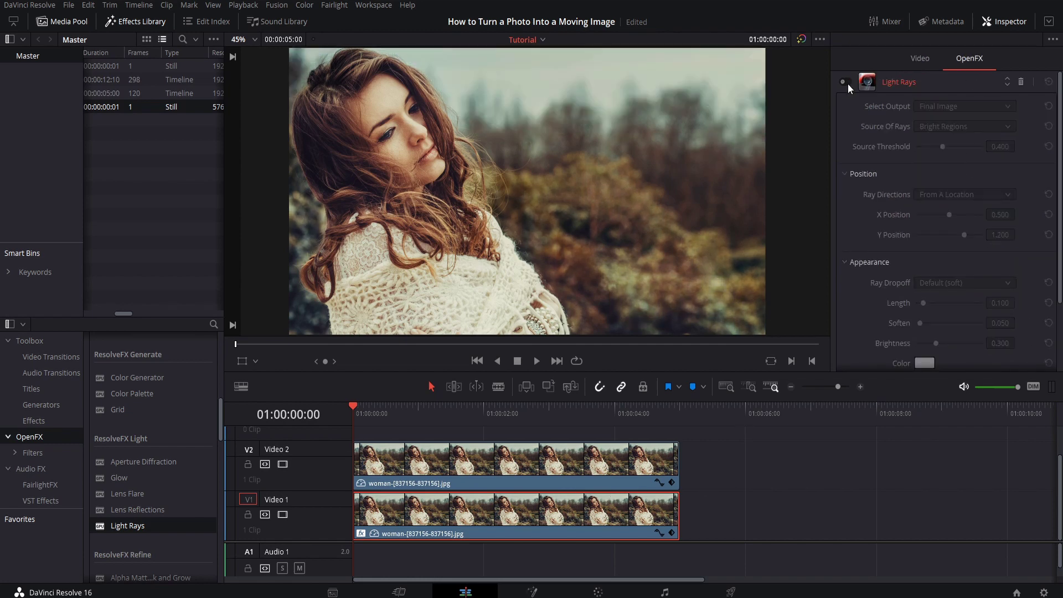
pyautogui.click(848, 83)
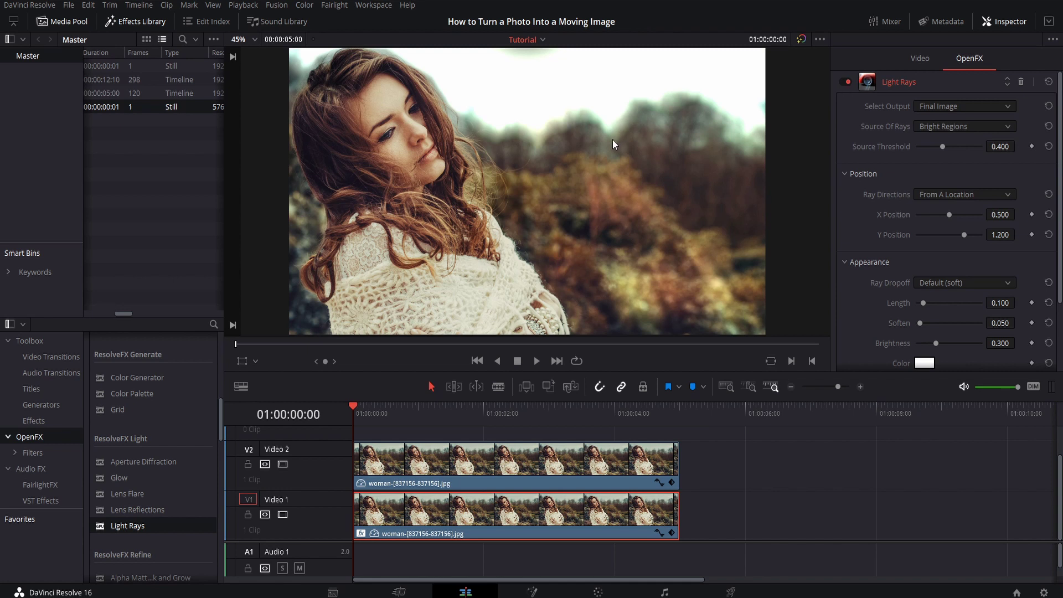
pyautogui.click(944, 128)
pyautogui.click(965, 148)
# Keyframe Light Rays X Position at 0.132 at the start and move it right at the end
pyautogui.moveTo(1000, 214)
pyautogui.mouseDown()
pyautogui.moveTo(983, 214)
pyautogui.moveTo(1018, 213)
pyautogui.mouseUp()
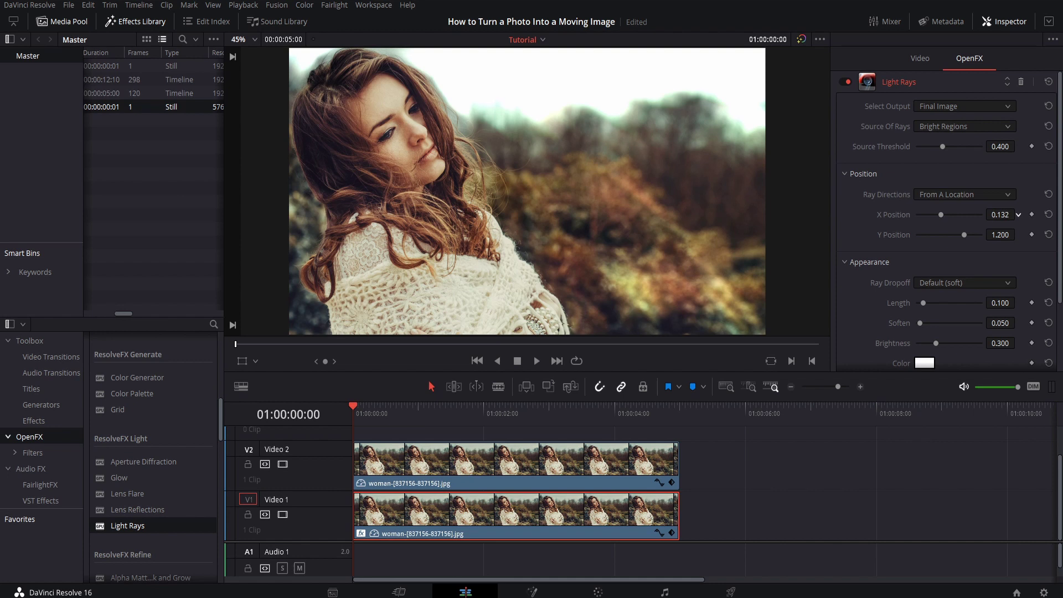
pyautogui.click(1032, 215)
pyautogui.moveTo(631, 414); pyautogui.dragTo(679, 413)
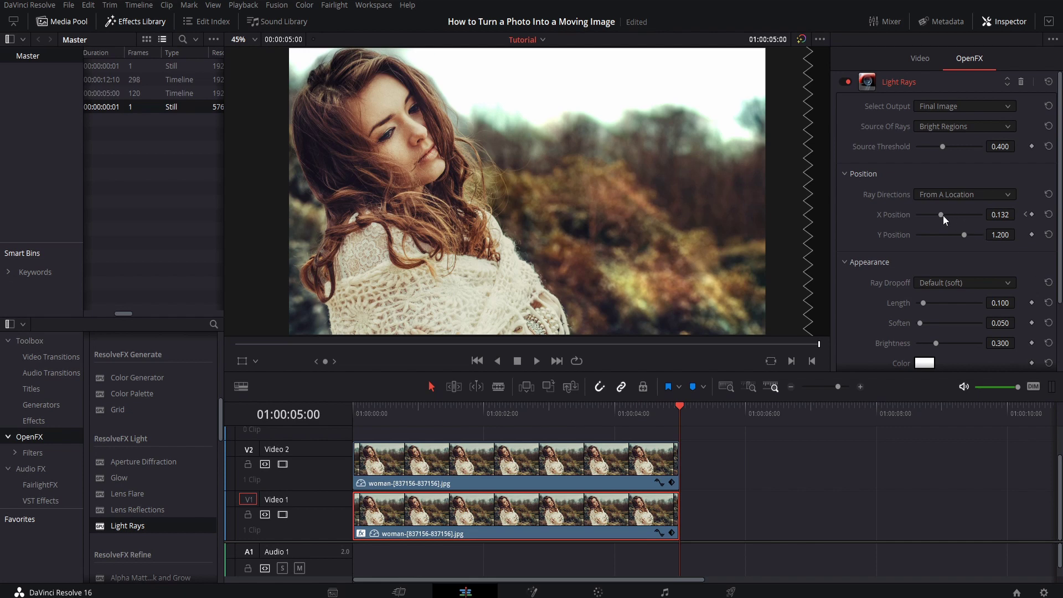
pyautogui.moveTo(943, 216); pyautogui.dragTo(965, 215)
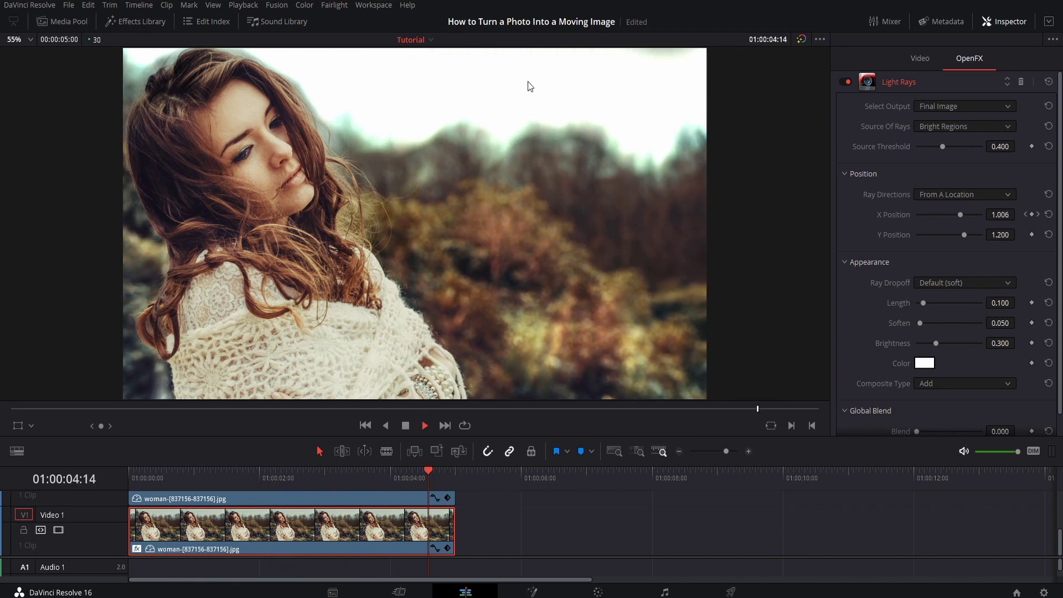
pyautogui.press('Home')
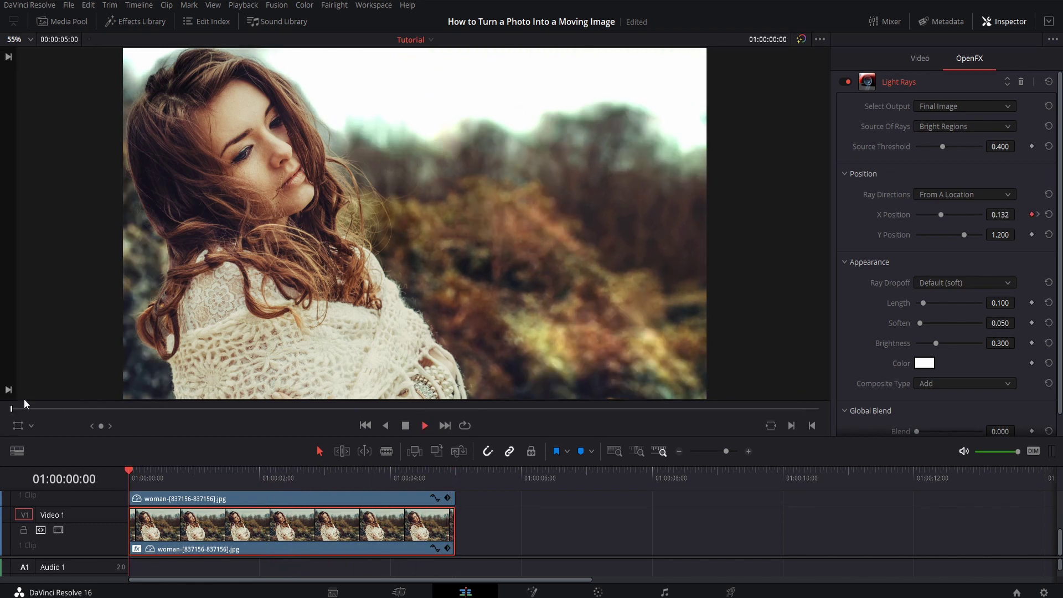
pyautogui.press('space')
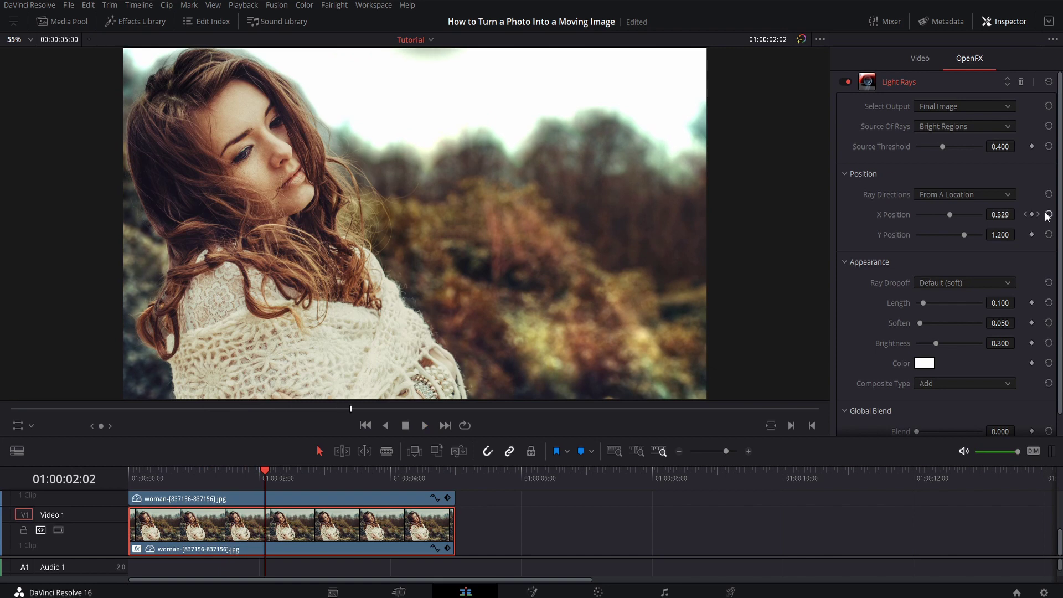
# Set the ending X Position keyframe to 0.500 and replay the ray animation from the start
pyautogui.click(1038, 214)
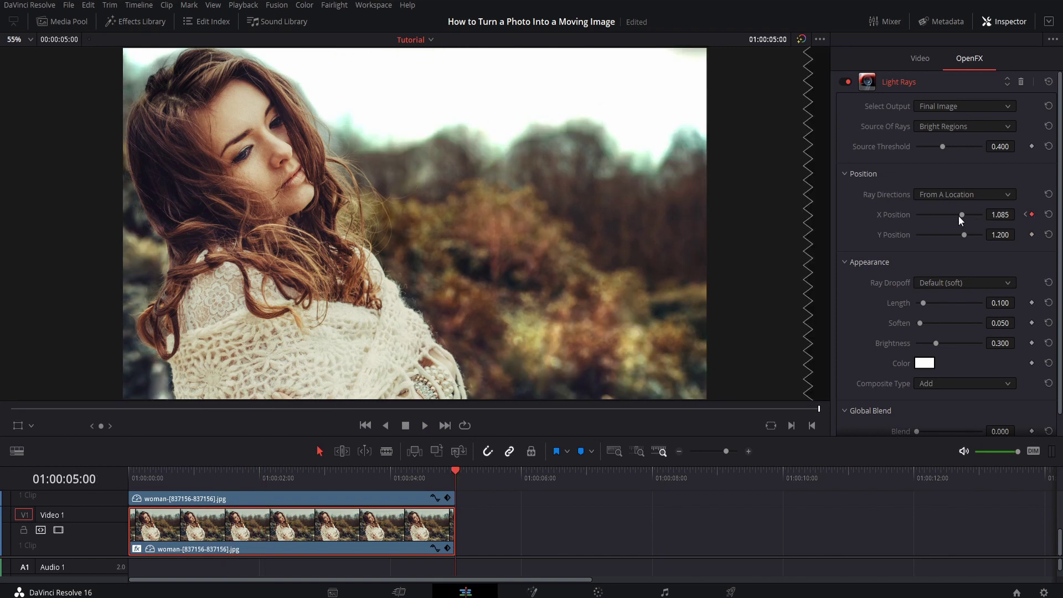
pyautogui.moveTo(962, 214); pyautogui.dragTo(949, 215)
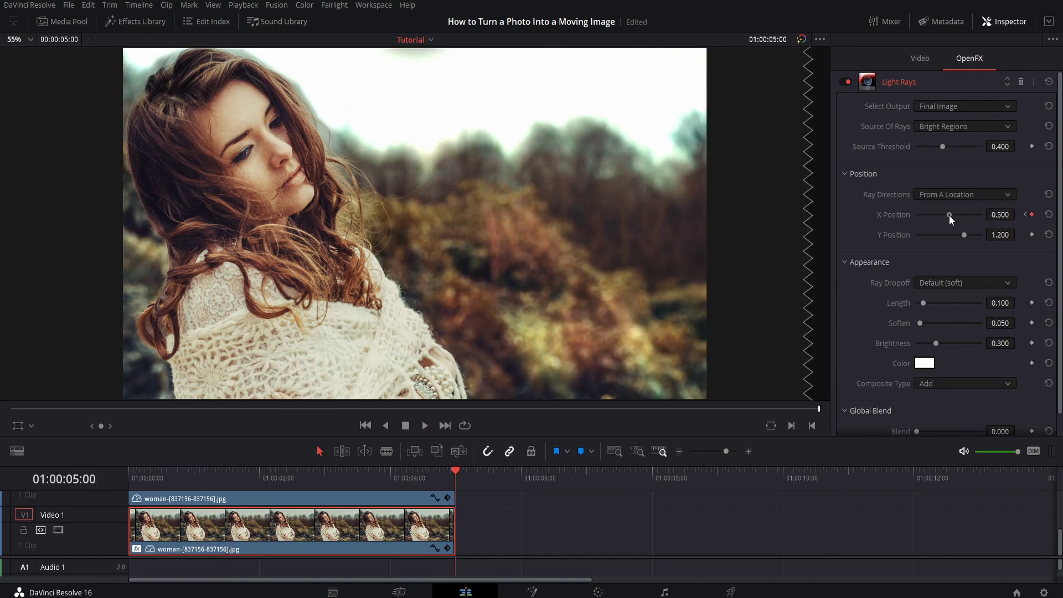
pyautogui.click(1025, 214)
pyautogui.click(1037, 214)
pyautogui.click(11, 408)
pyautogui.press('space')
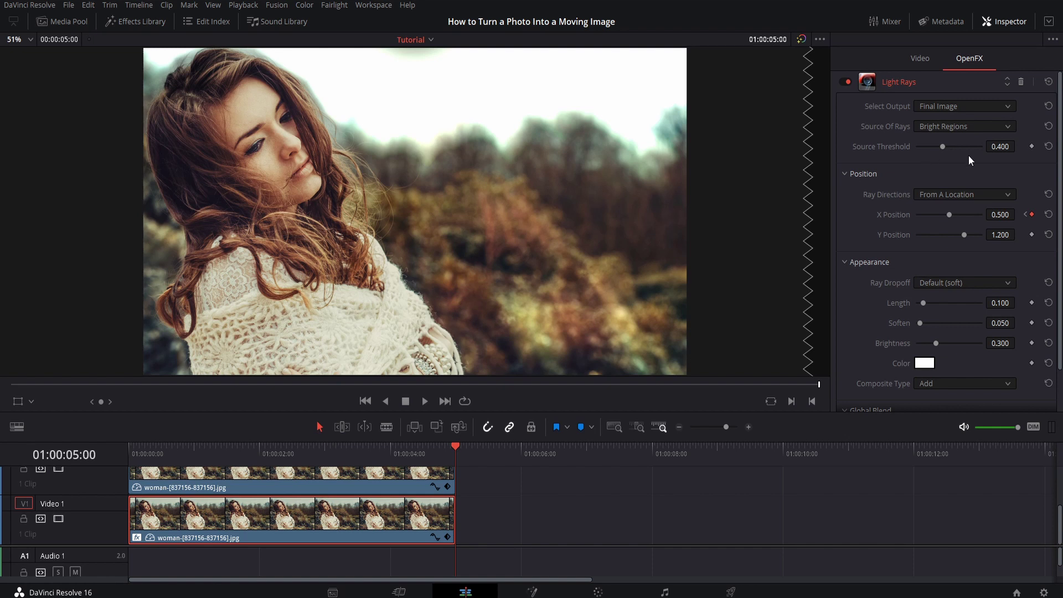
# Keyframe Source Threshold at 0.400 at the clip end and 0.664 at the start, then play
pyautogui.click(1031, 146)
pyautogui.press('Home')
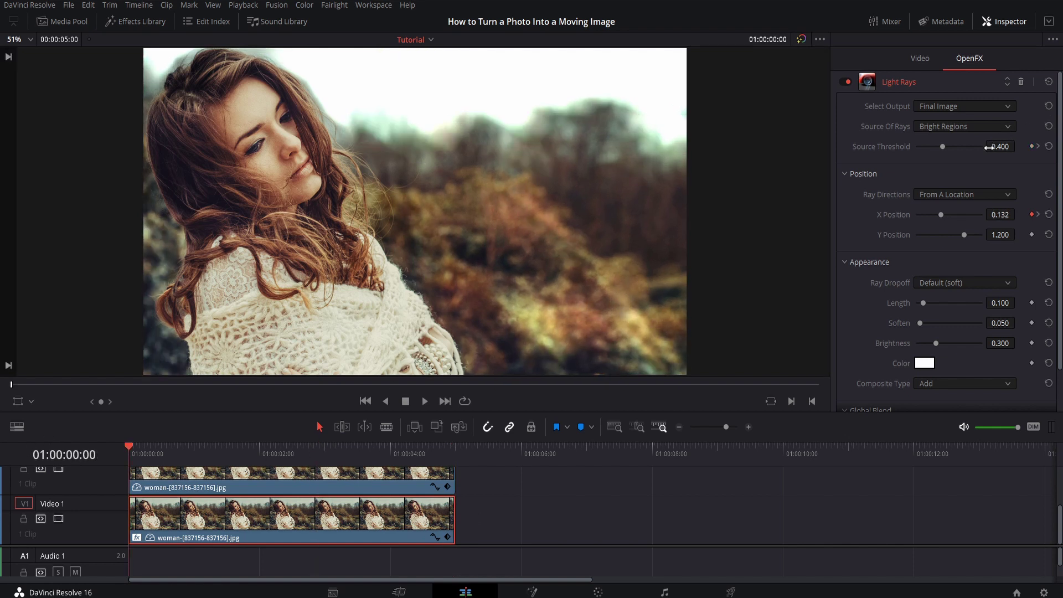
pyautogui.moveTo(1000, 146)
pyautogui.mouseDown()
pyautogui.moveTo(1018, 144)
pyautogui.moveTo(999, 149)
pyautogui.mouseUp()
pyautogui.click(1005, 149)
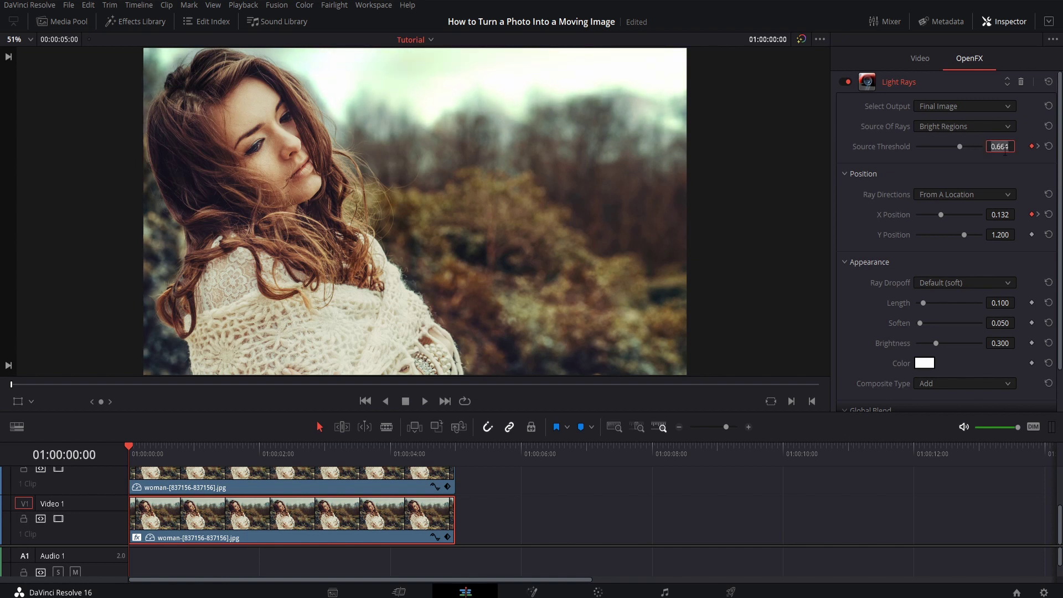
pyautogui.press('Return')
pyautogui.press('space')
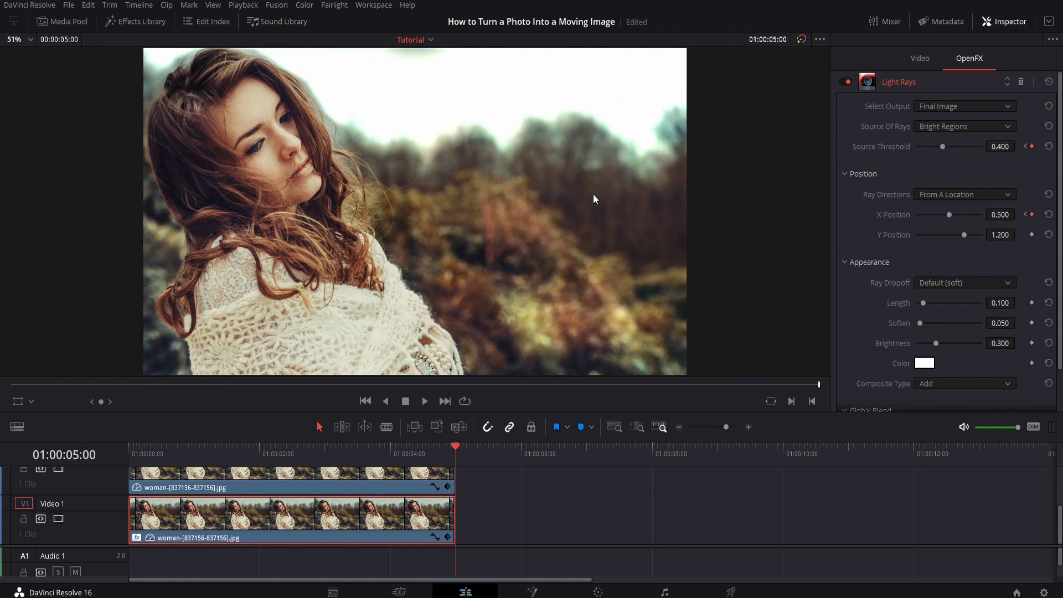
# Set the Light Rays Ray Dropoff to CCD Bloom Soft
pyautogui.scroll(-2, 942, 243)
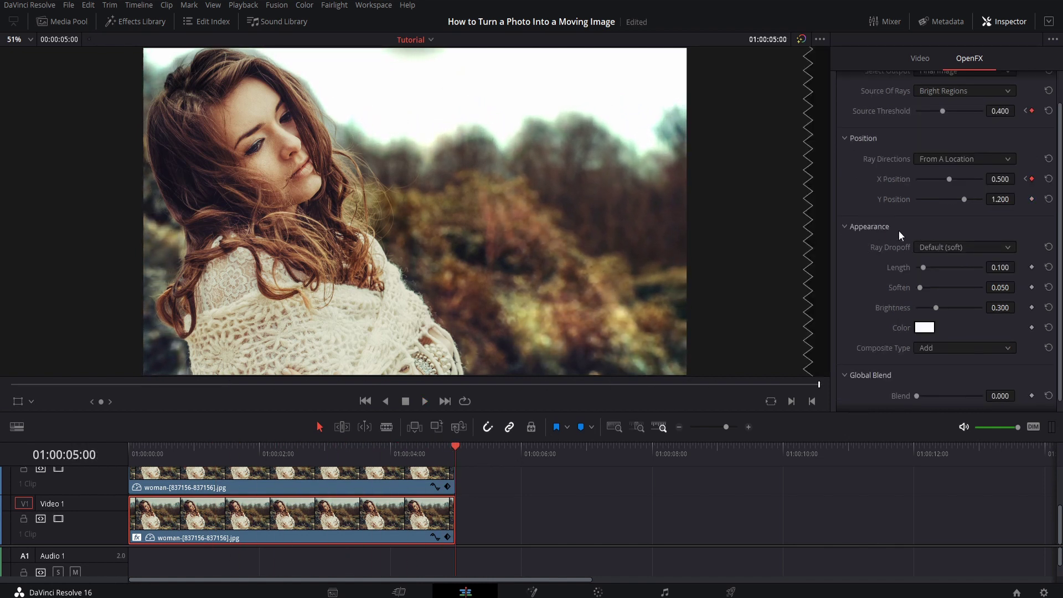
pyautogui.click(934, 248)
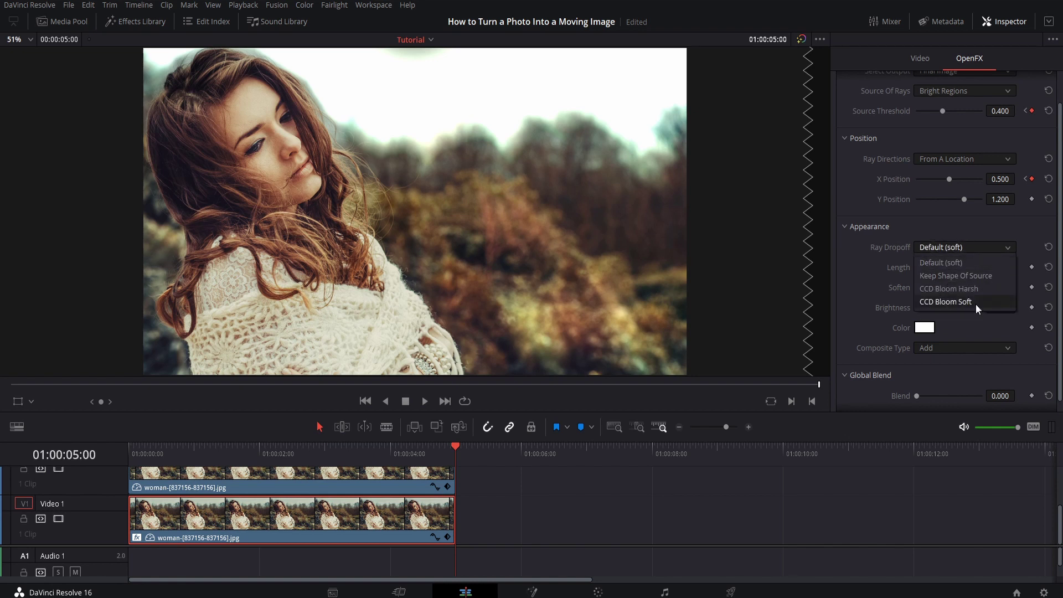
pyautogui.click(975, 303)
pyautogui.click(958, 247)
pyautogui.click(967, 252)
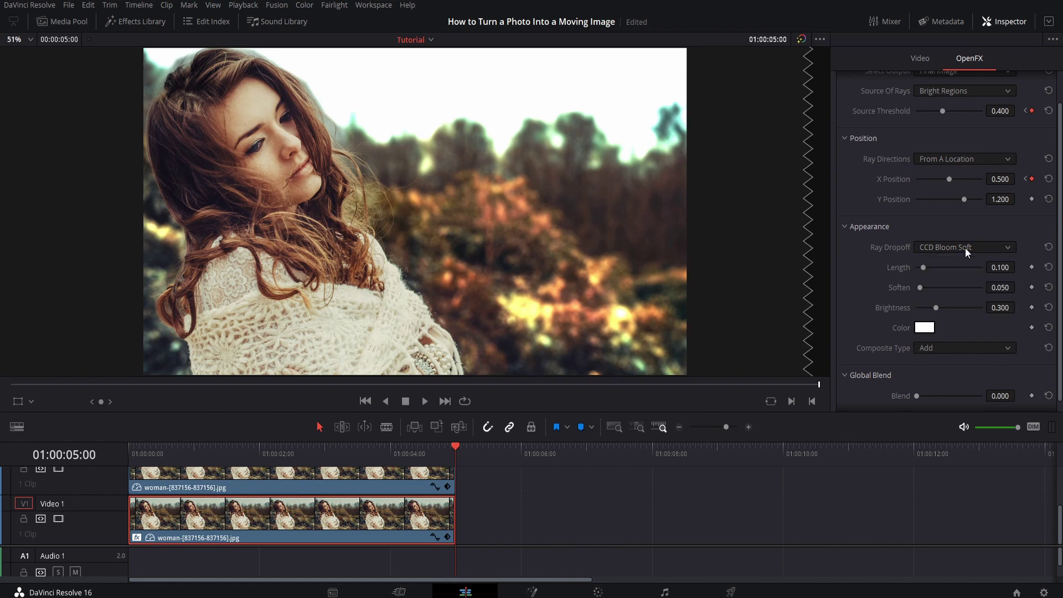
# Set Length 0.110, Soften 0.051 and Brightness 0.178, save, and replay the composite
pyautogui.moveTo(923, 267); pyautogui.dragTo(949, 289)
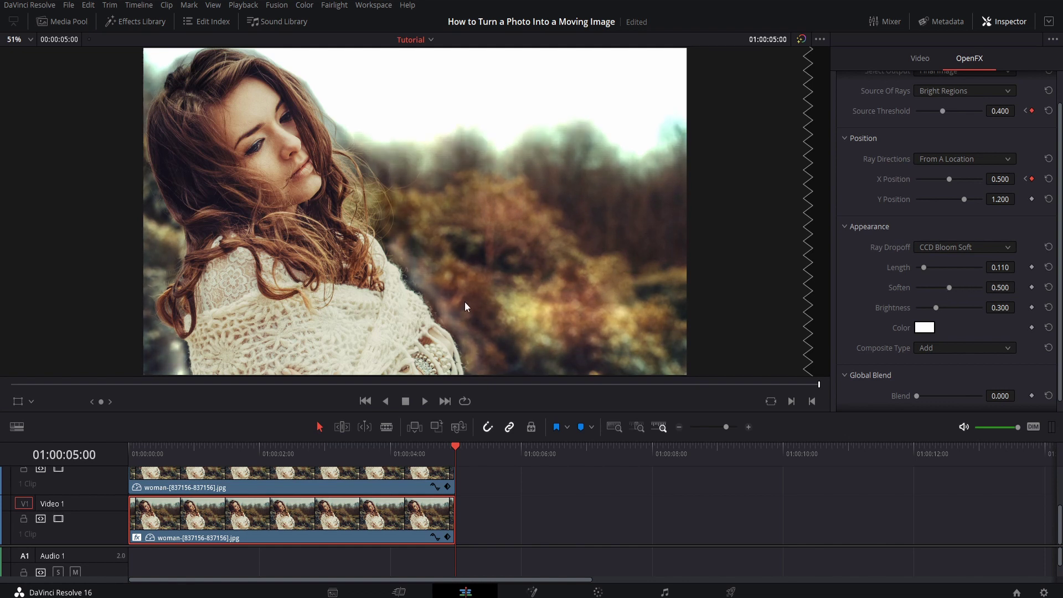
pyautogui.hotkey('ctrl', 's')
pyautogui.moveTo(942, 284); pyautogui.dragTo(919, 290)
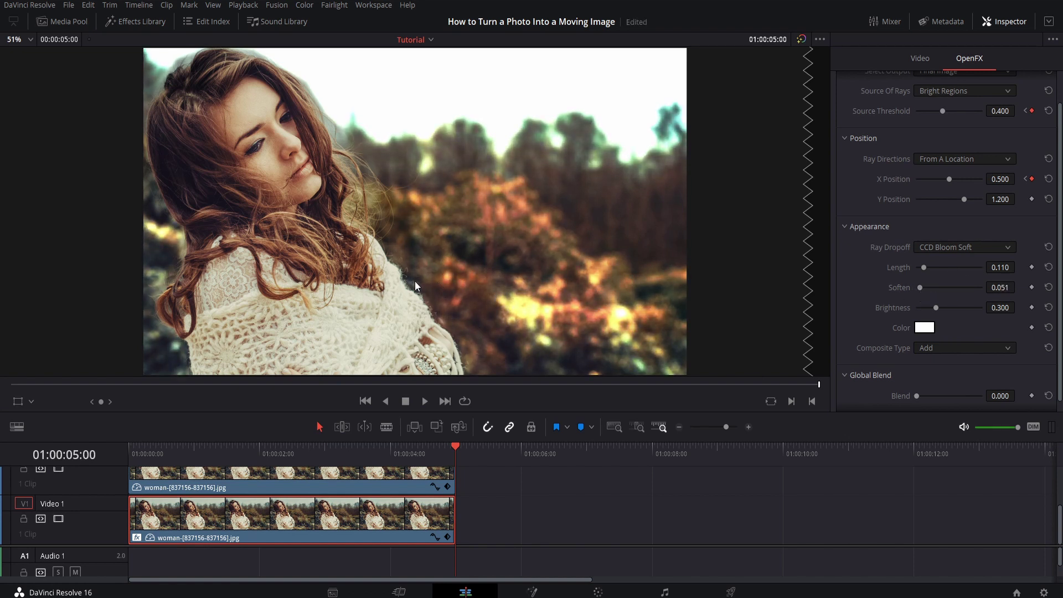
pyautogui.moveTo(935, 308); pyautogui.dragTo(928, 310)
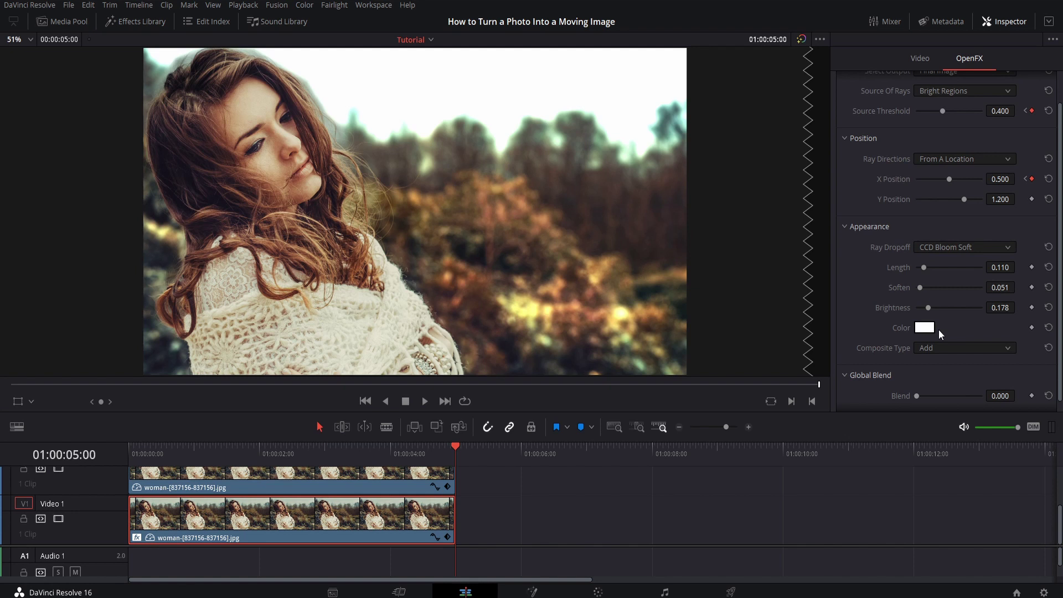
pyautogui.click(9, 383)
pyautogui.press('space')
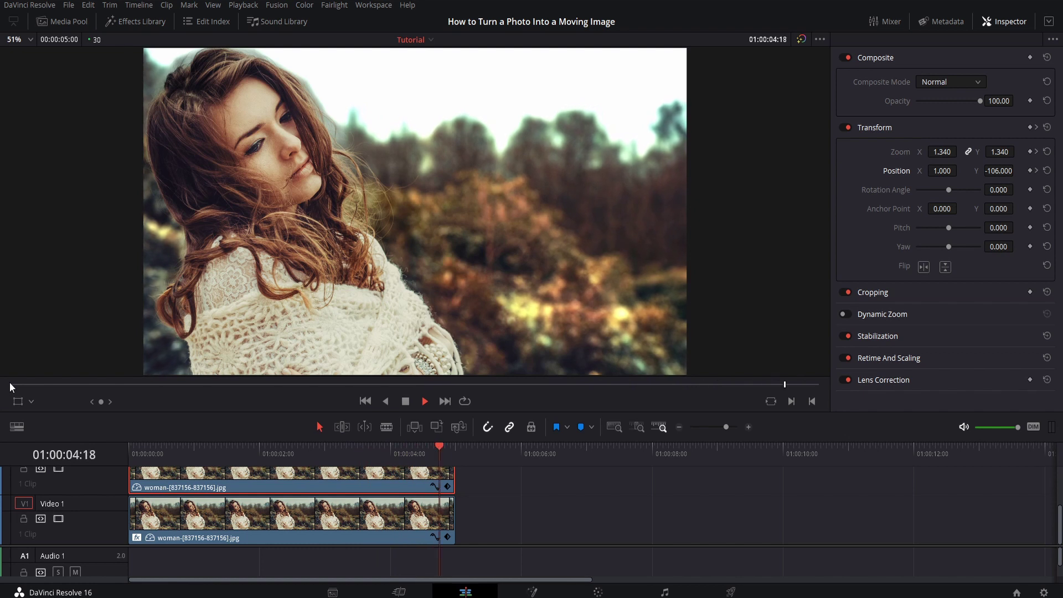
# Shift the woman clip's starting Position to X 25.000, Y -129.000
pyautogui.click(9, 383)
pyautogui.press('space')
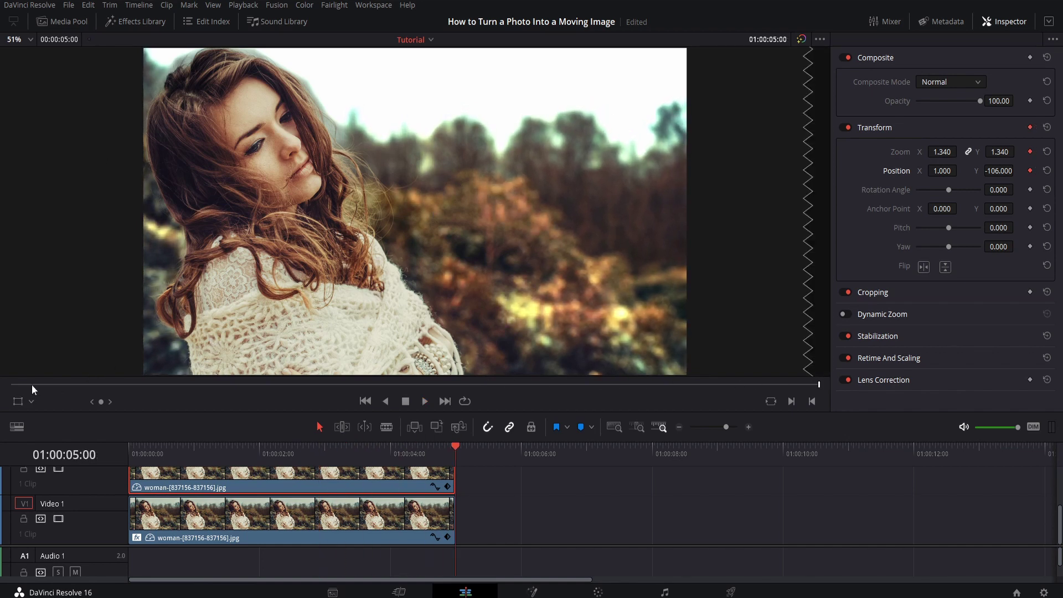
pyautogui.click(10, 383)
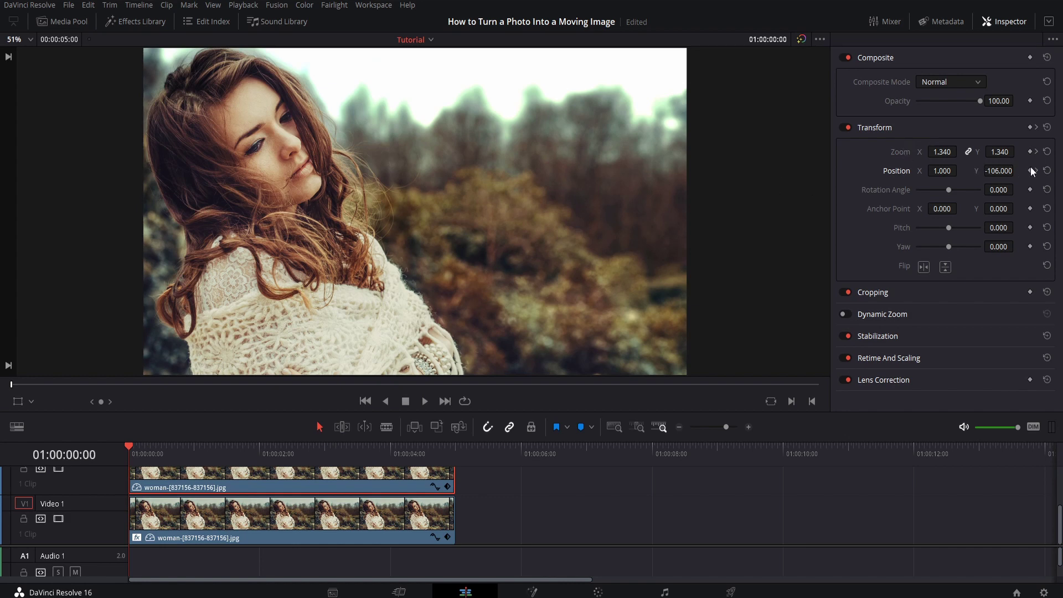
pyautogui.moveTo(960, 169); pyautogui.dragTo(1016, 171)
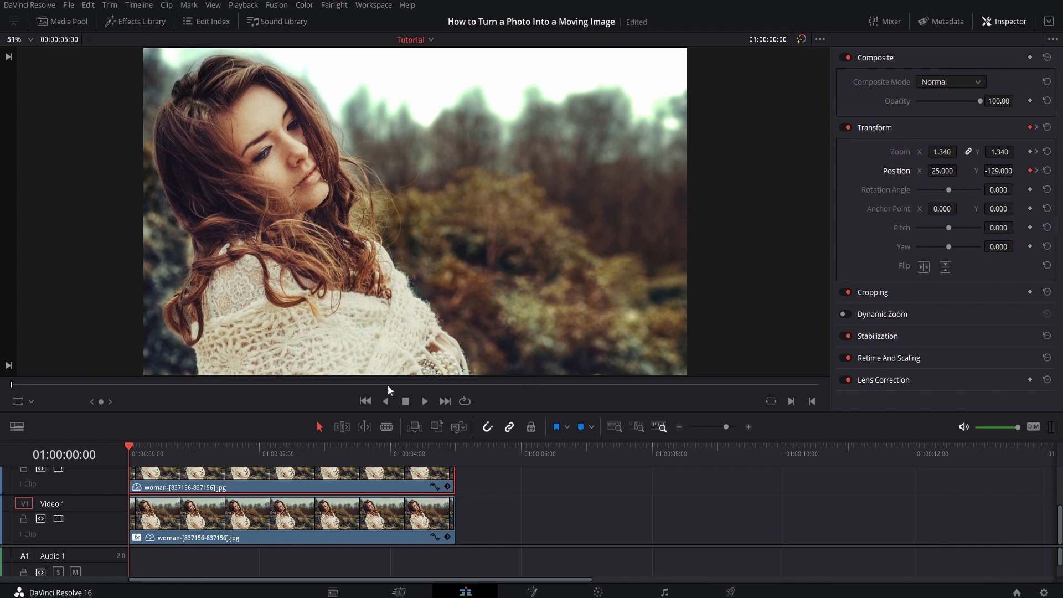
# Check the ending Position keyframe remains at X 1.000, Y -106.000
pyautogui.press('End')
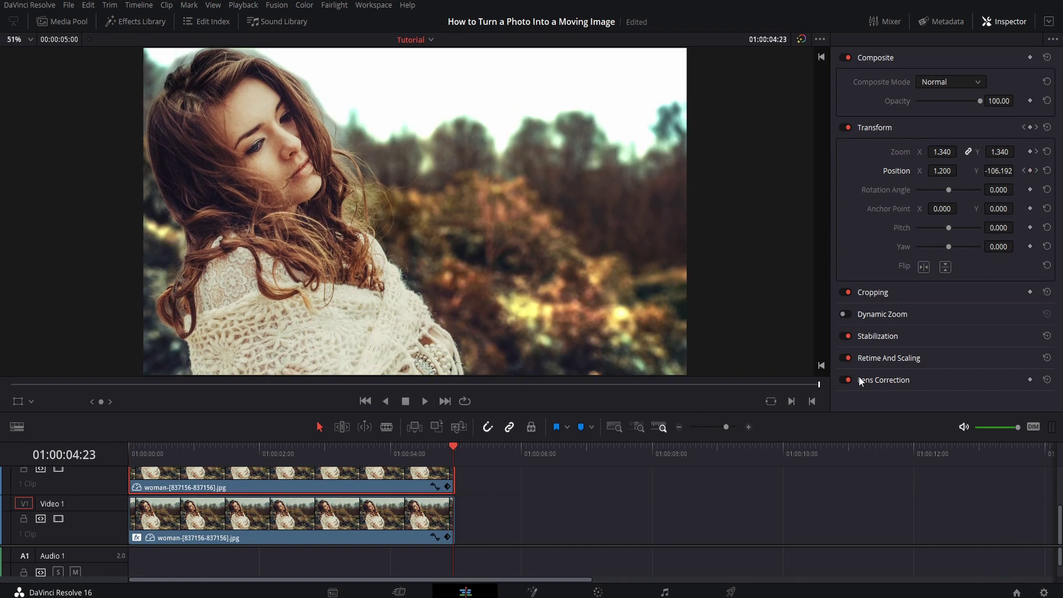
pyautogui.click(1035, 171)
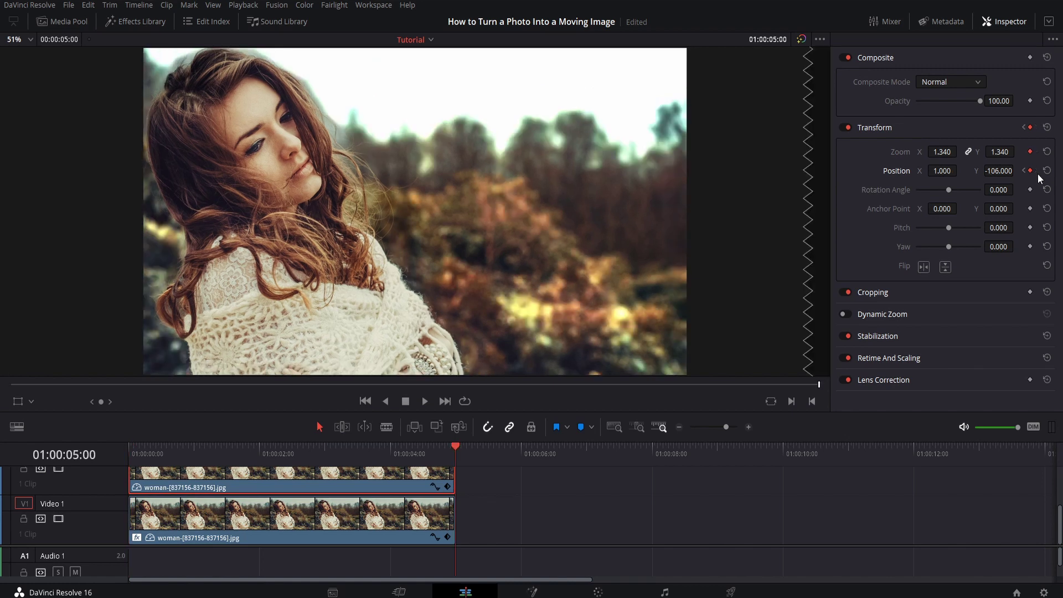
pyautogui.click(1024, 172)
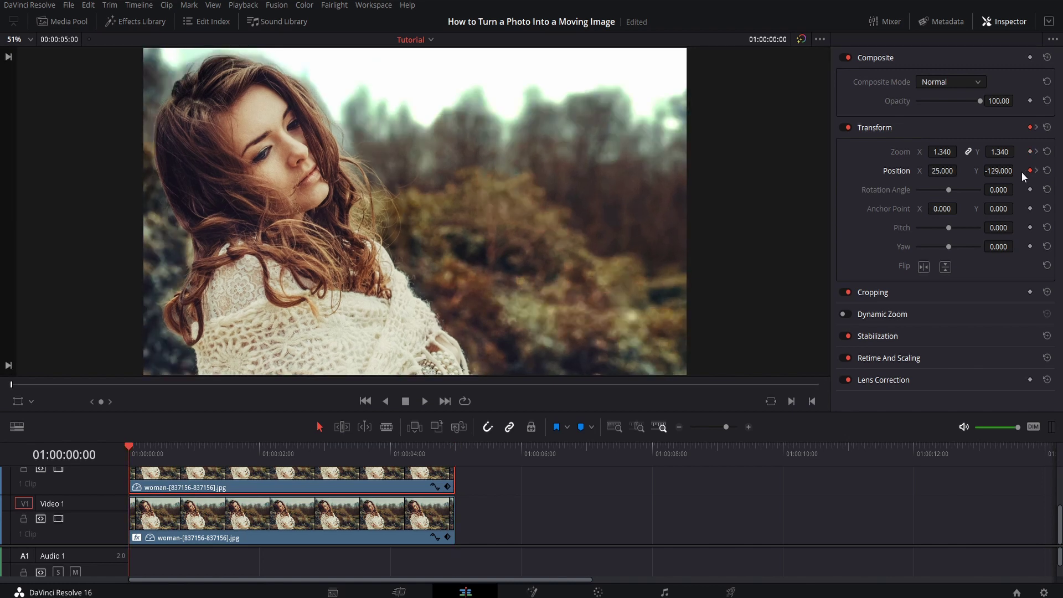
pyautogui.click(1036, 170)
# Replay the woman clip's position animation from the start several times
pyautogui.click(9, 384)
pyautogui.click(424, 404)
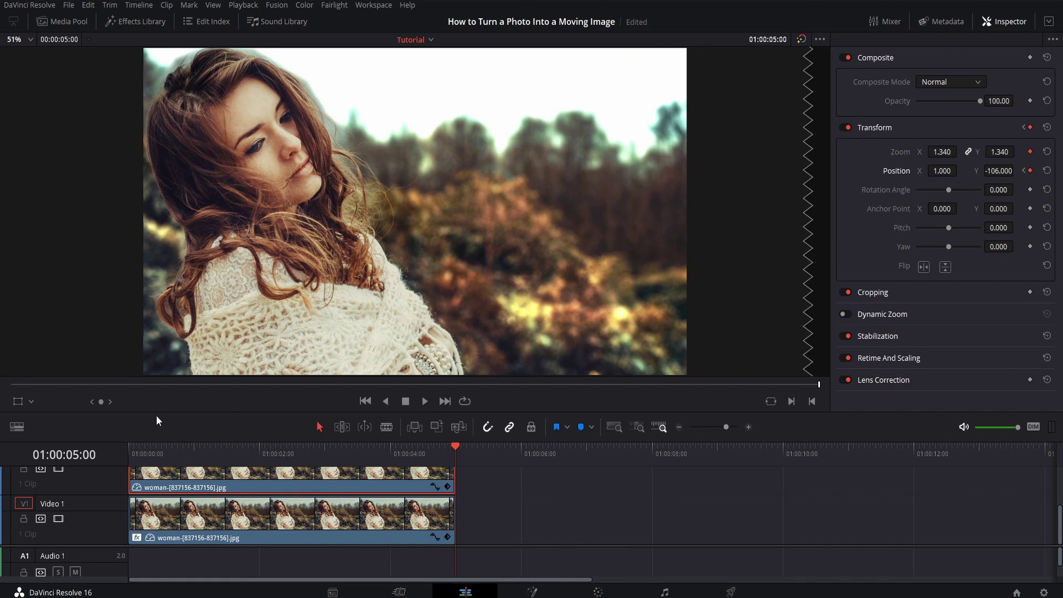
pyautogui.click(6, 383)
pyautogui.press('space')
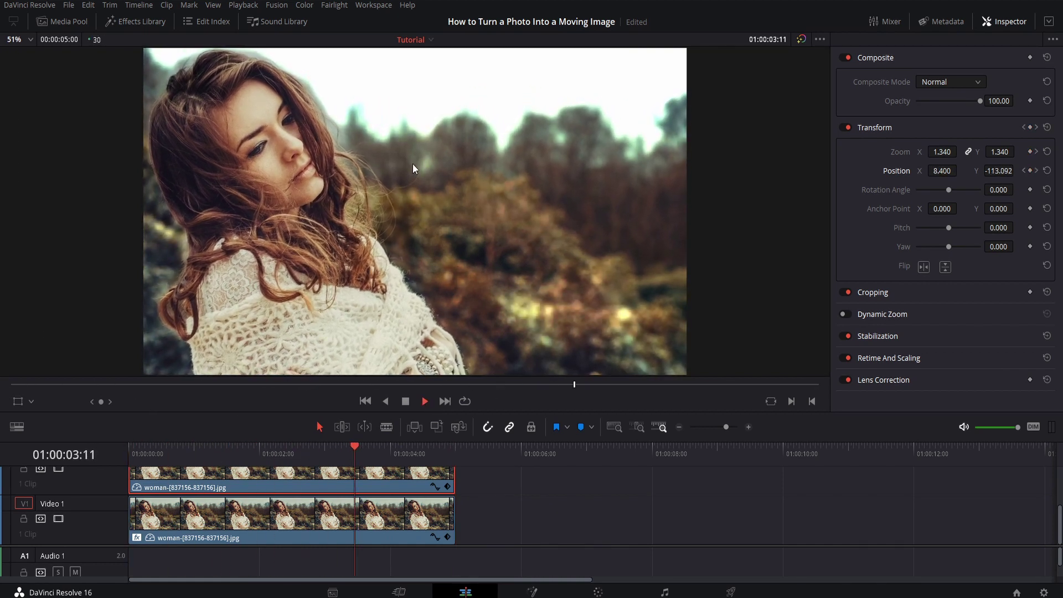
pyautogui.click(13, 387)
pyautogui.press('space')
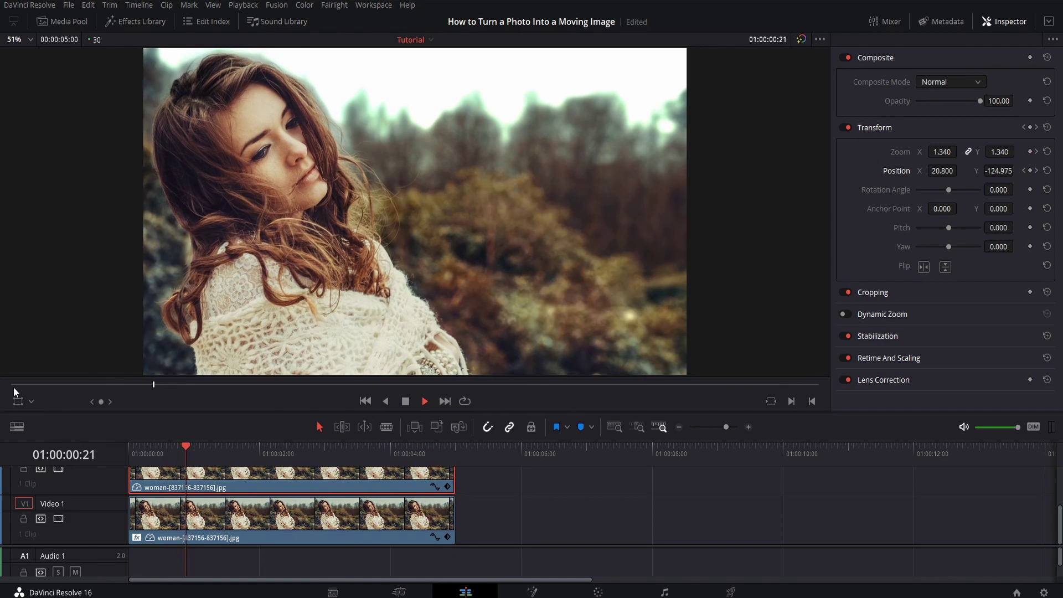